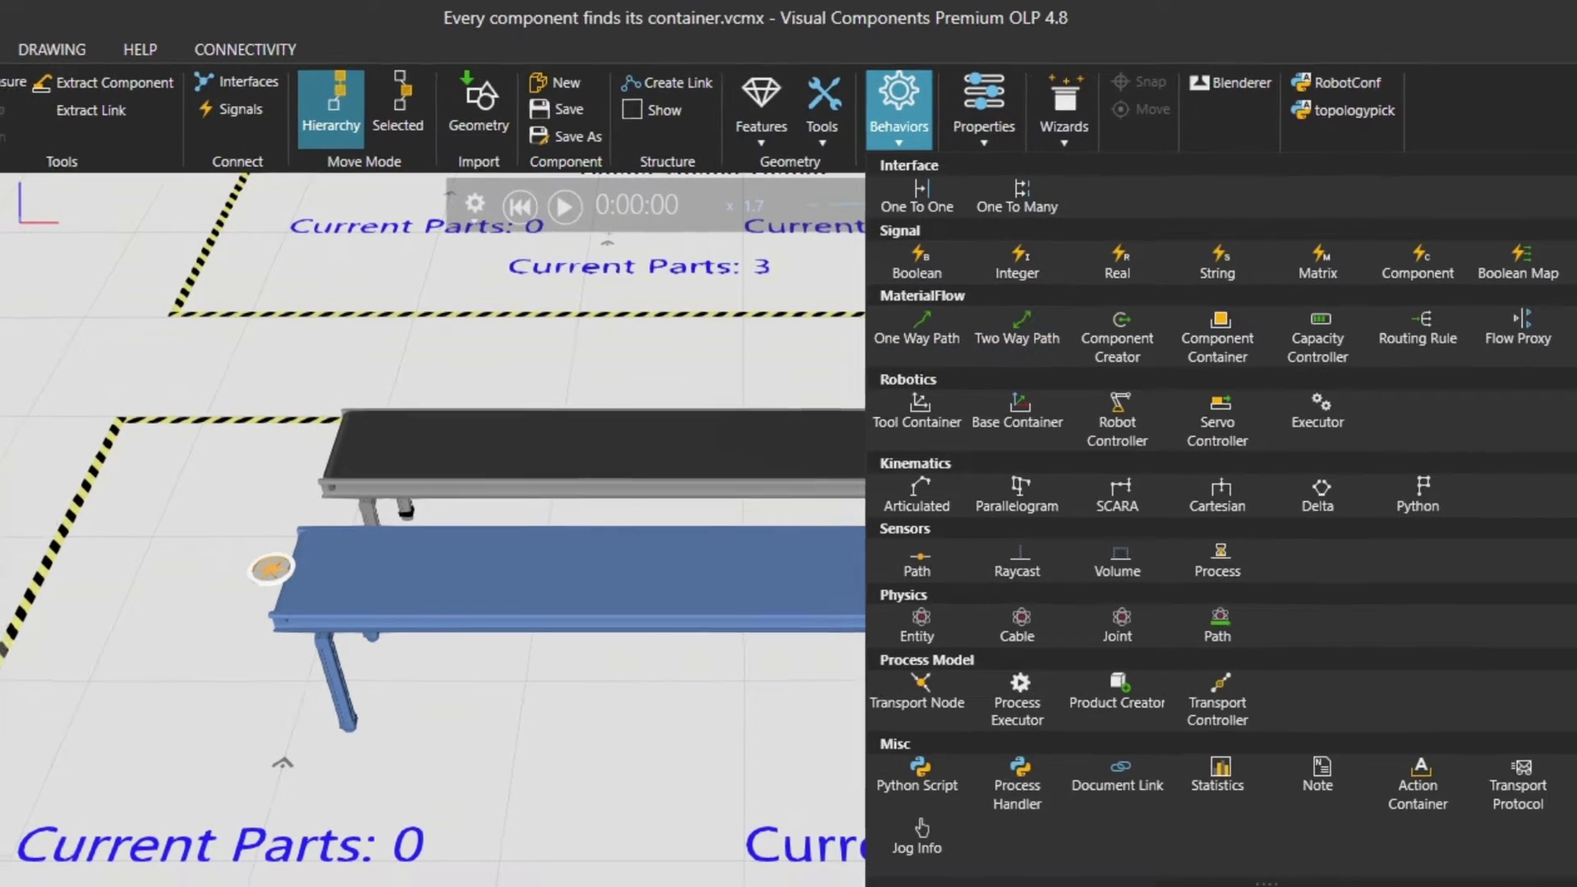
Add a One Way Path behavior and run the valve milling layout's simulation
click(1007, 346)
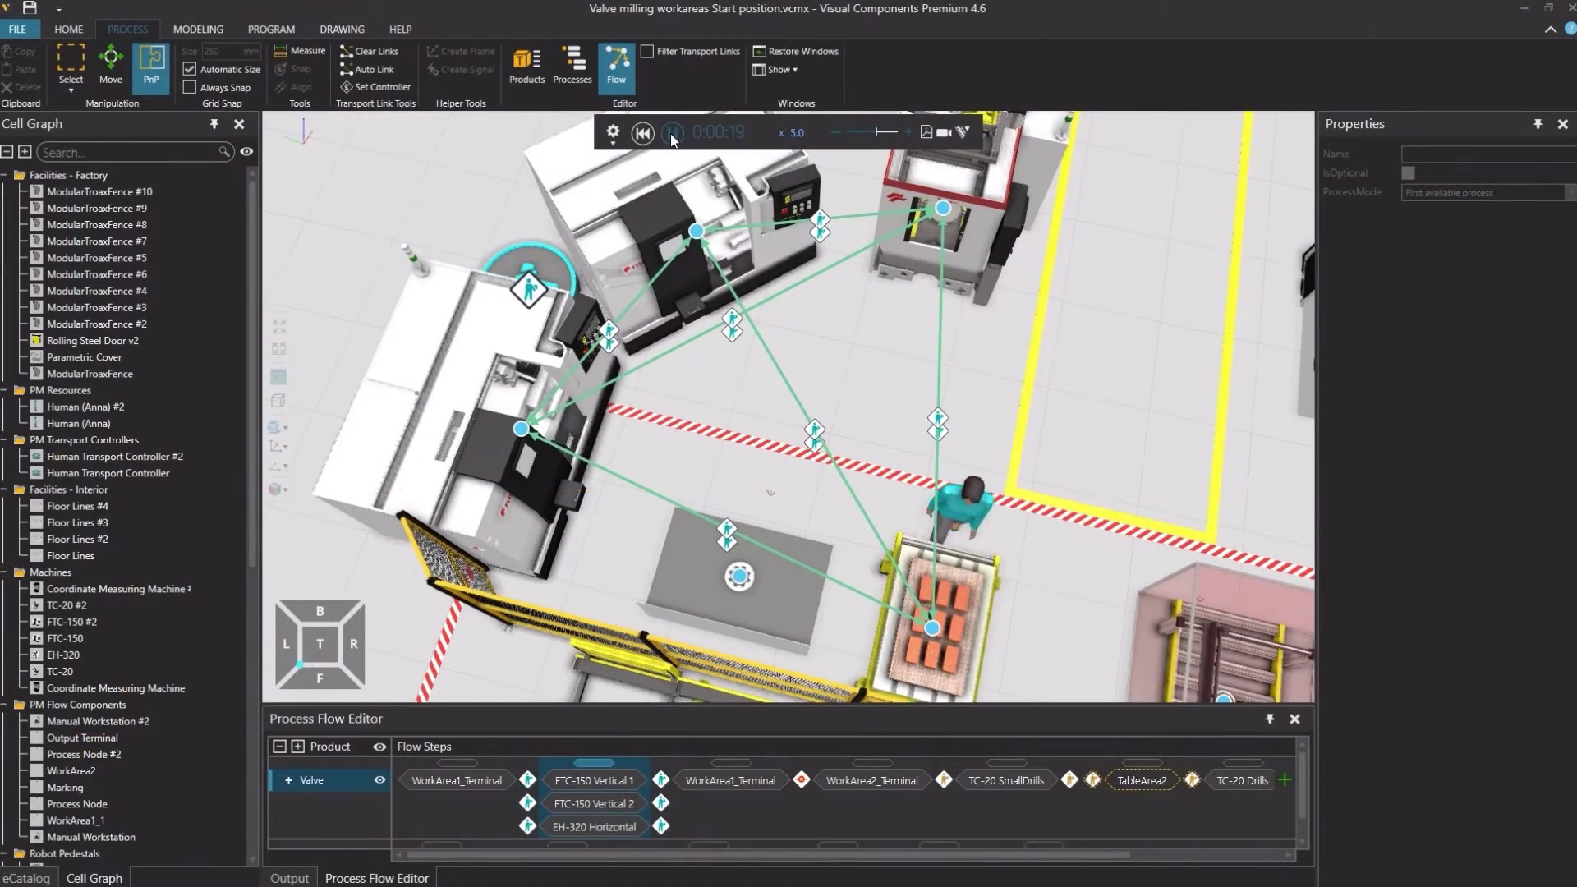
click(671, 135)
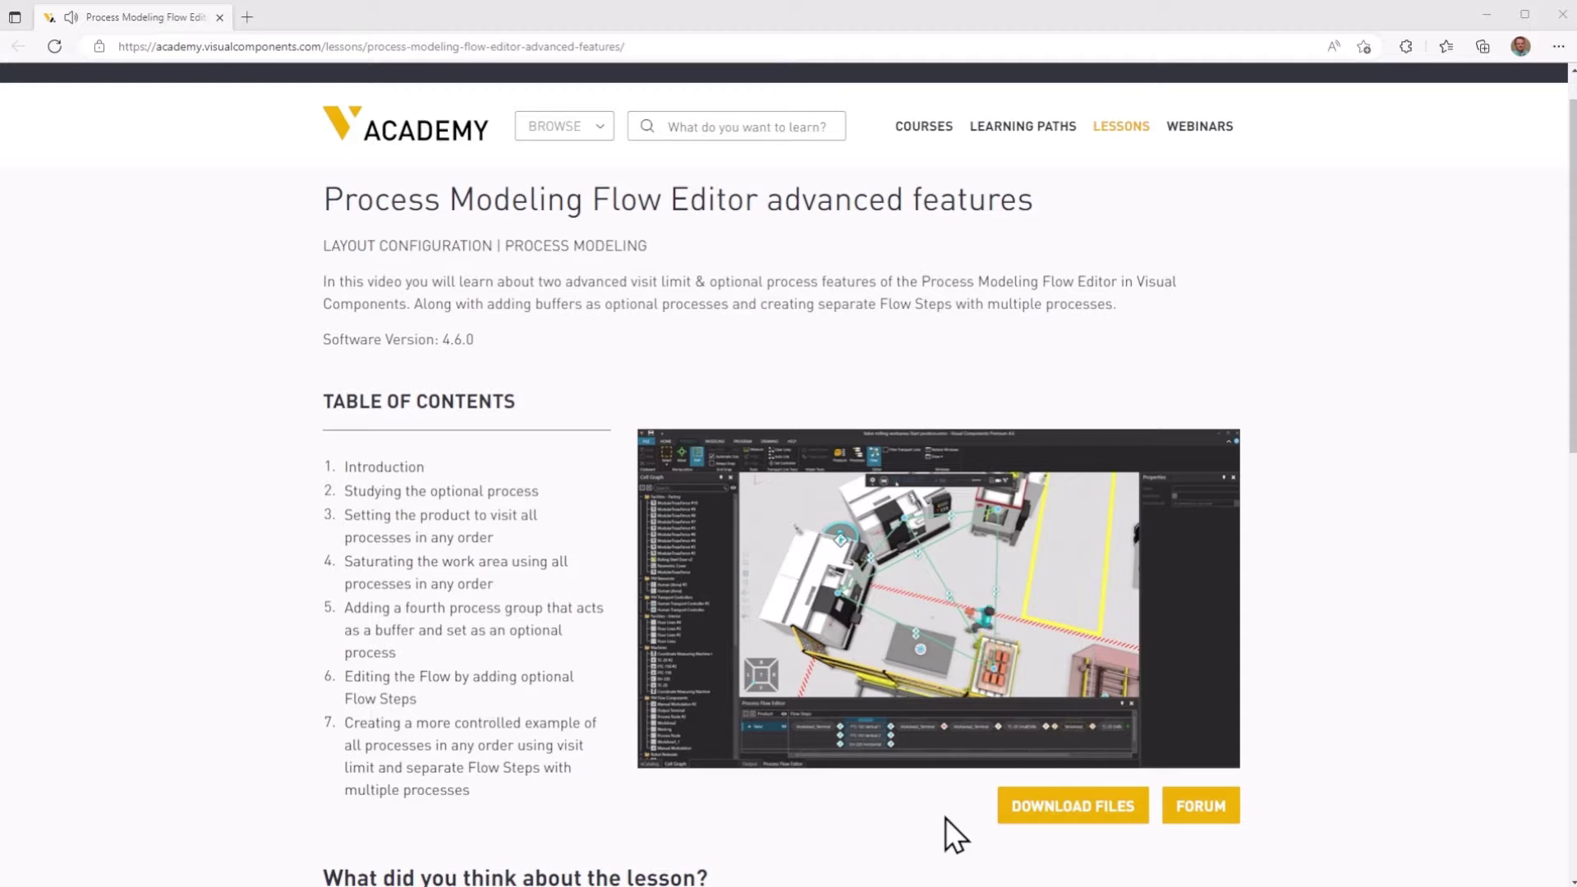
Download the lesson's example files as visitlimit_and_optional_process.zip
click(1054, 813)
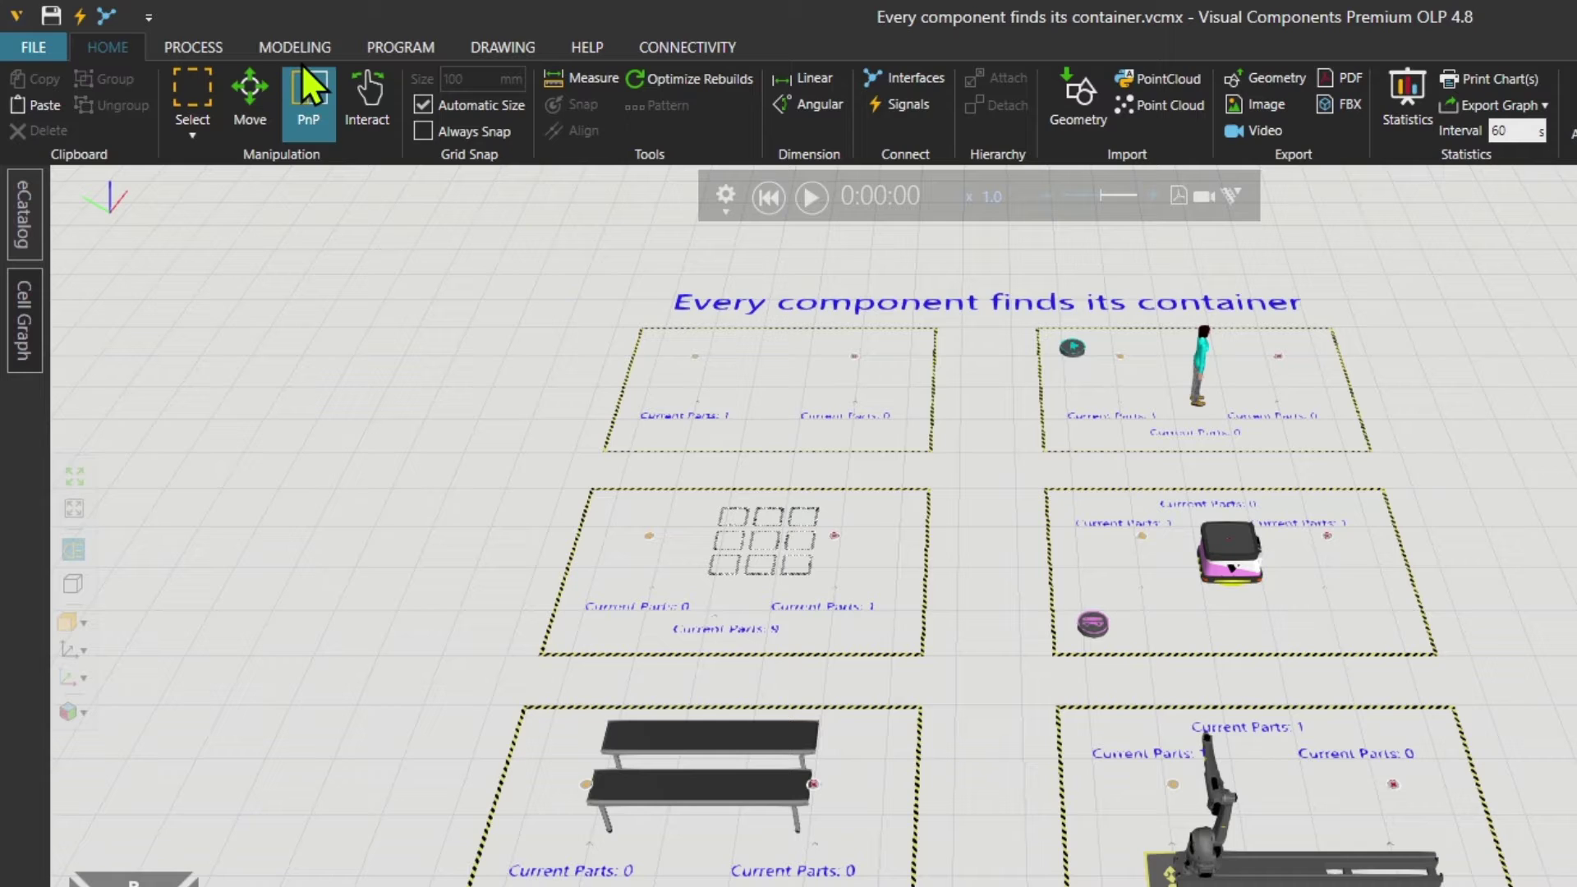
Switch the ribbon to the Modeling tab with Alt+M so the Component Graph appears
key(alt+m)
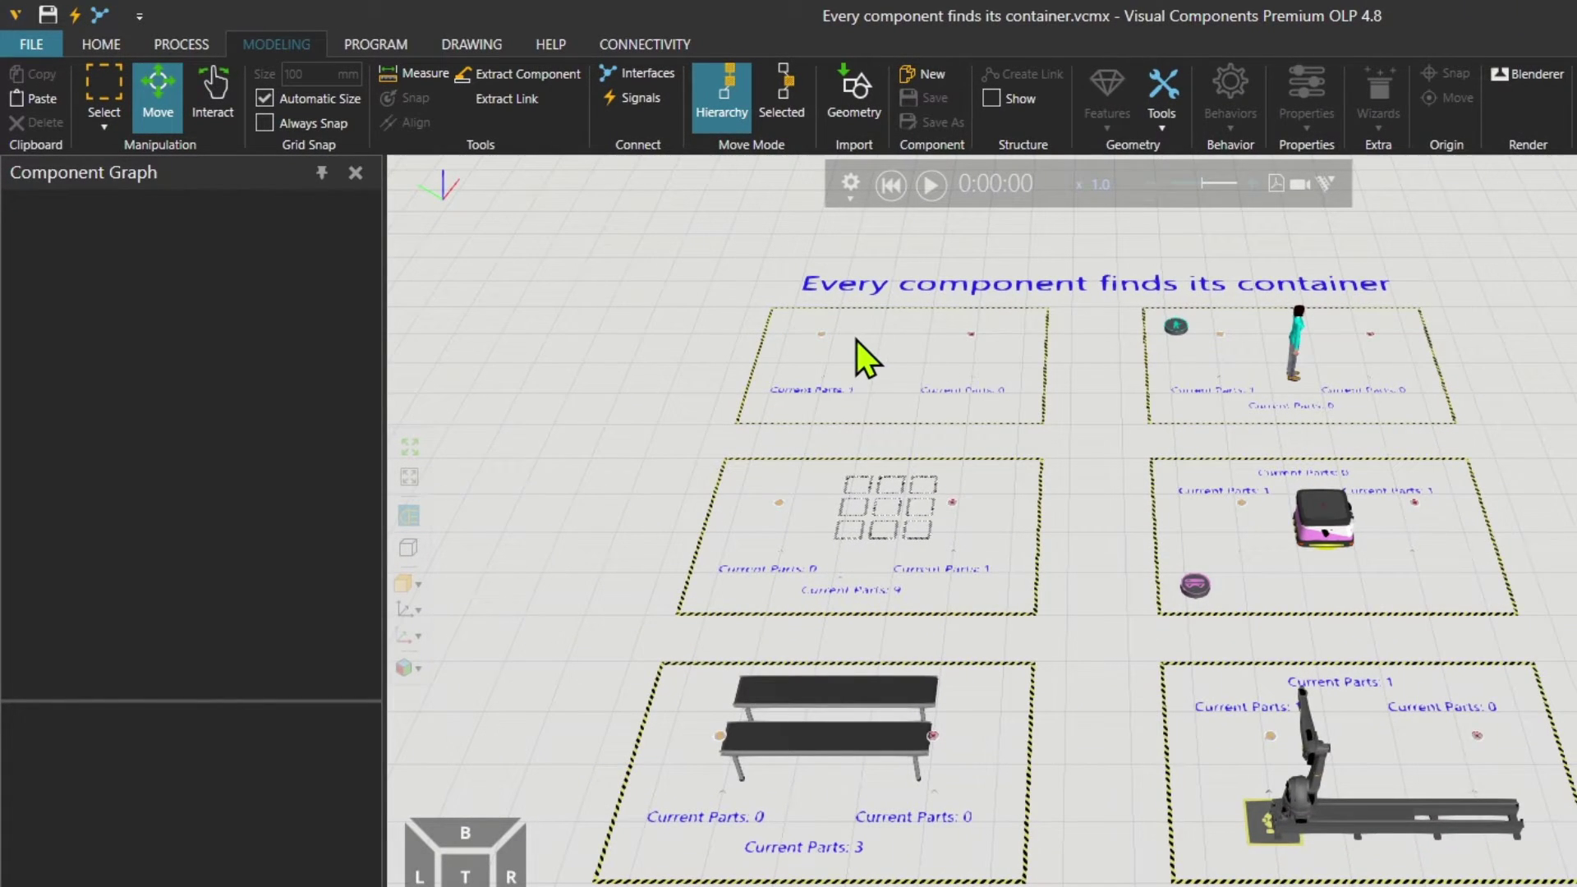
Select the top-left orange feeder and inspect its ComponentContainer: Capacity 1, Location InterfaceFrame
scroll(834, 342, up, 5)
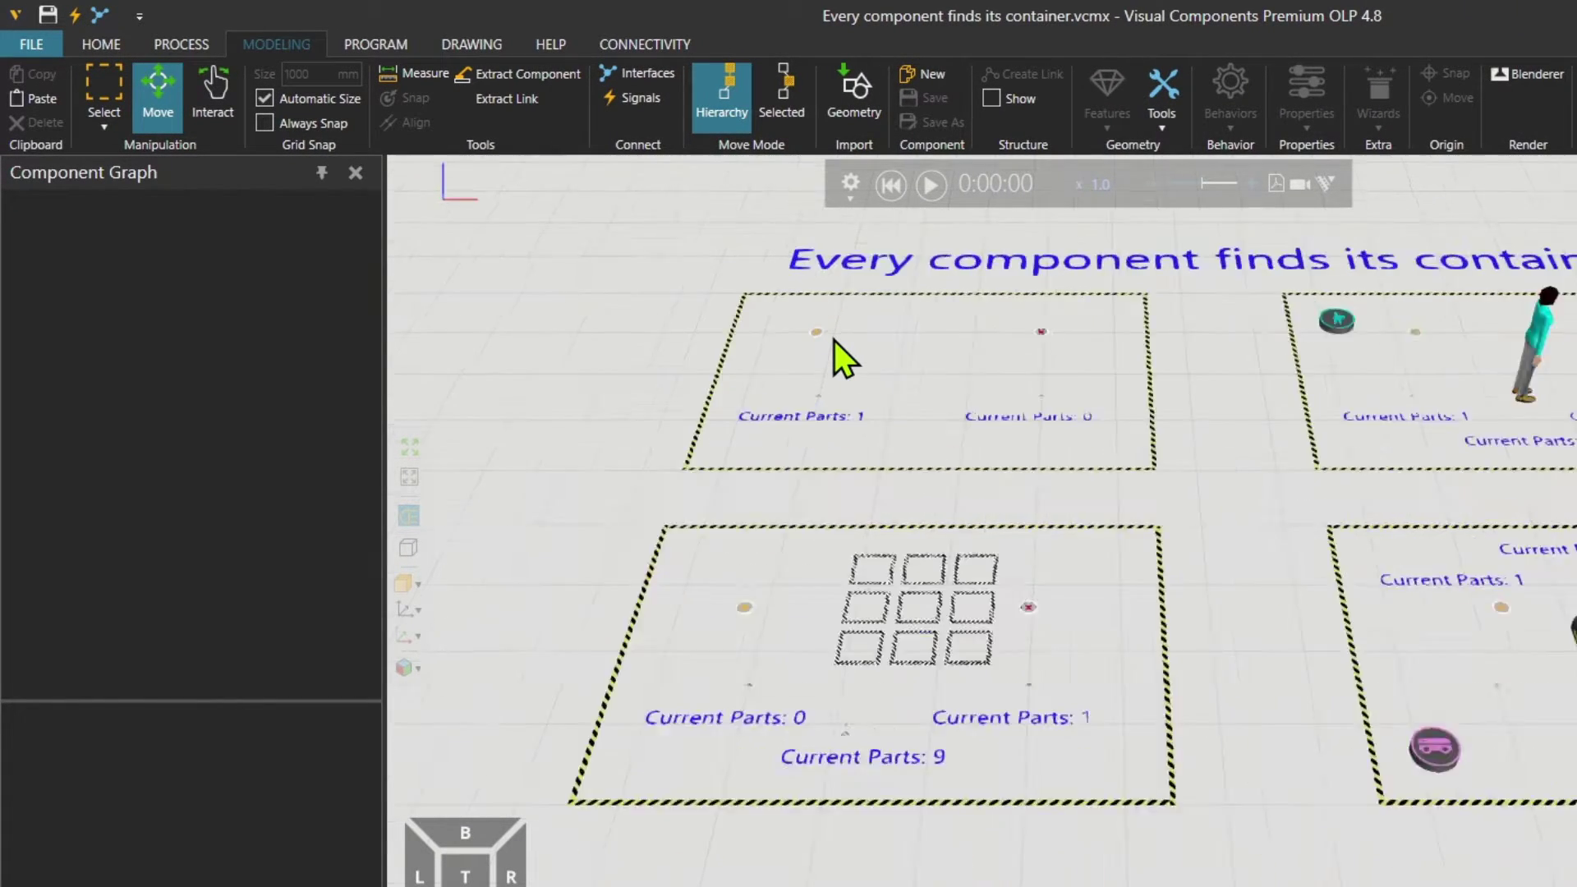
click(793, 322)
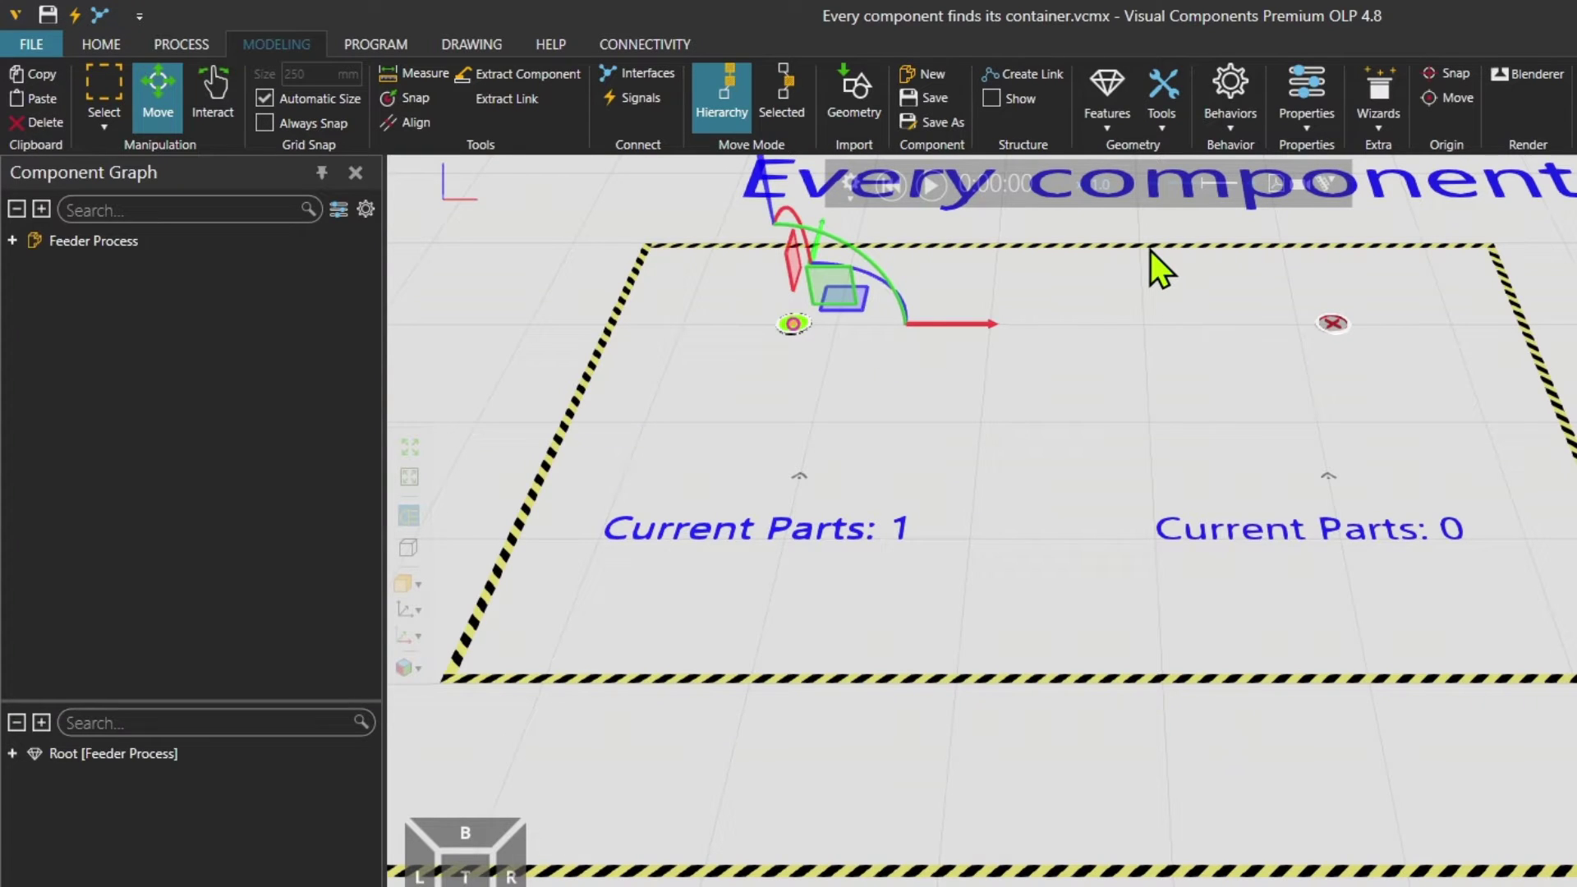
click(1232, 92)
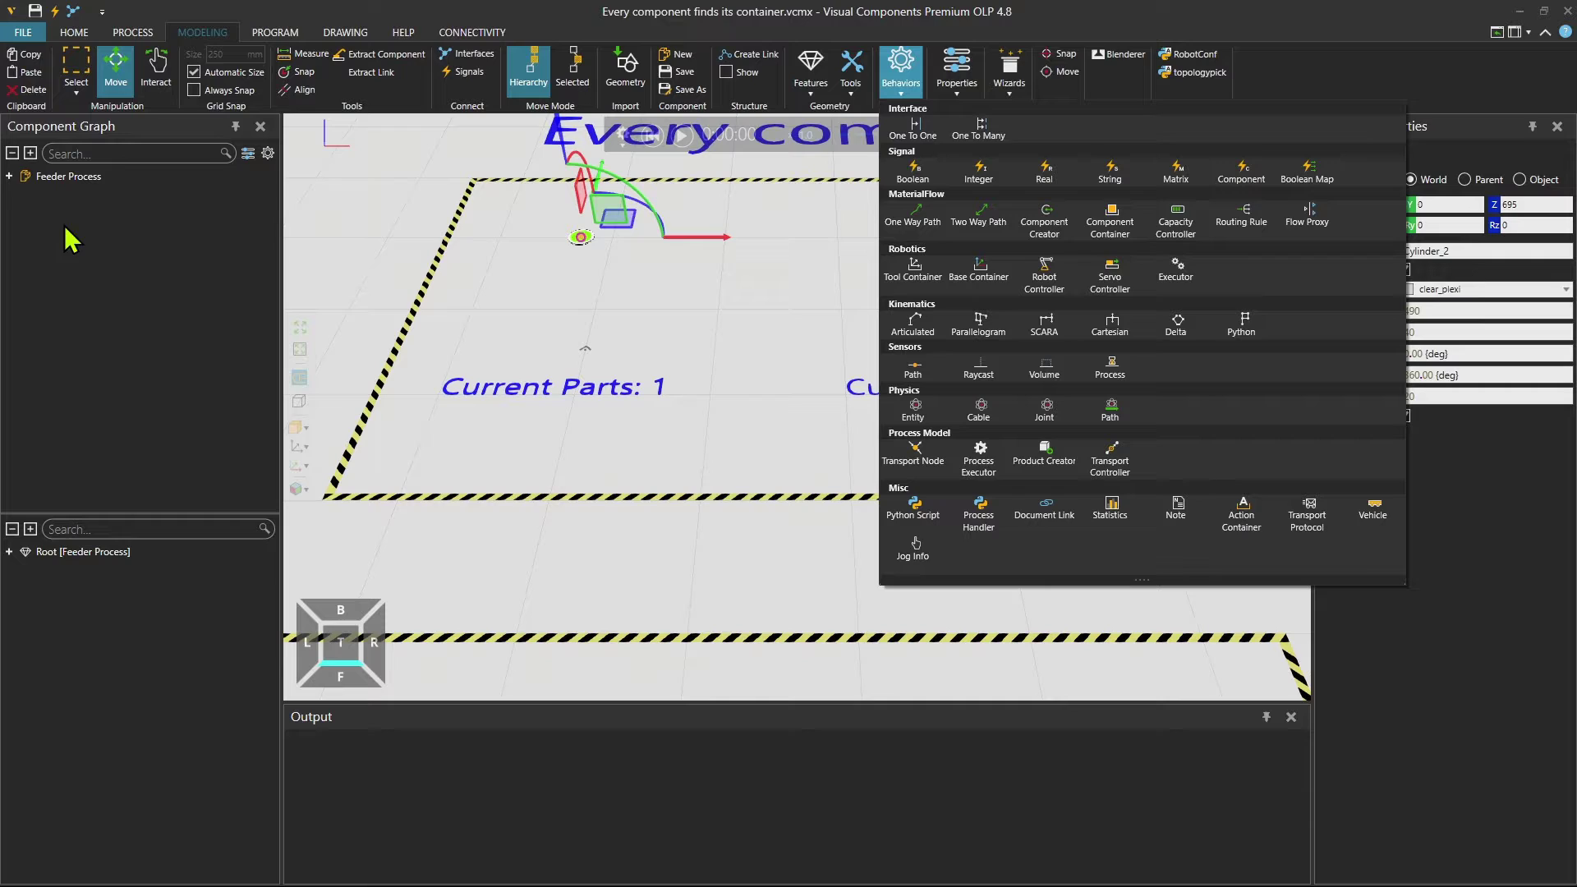
click(35, 156)
click(33, 154)
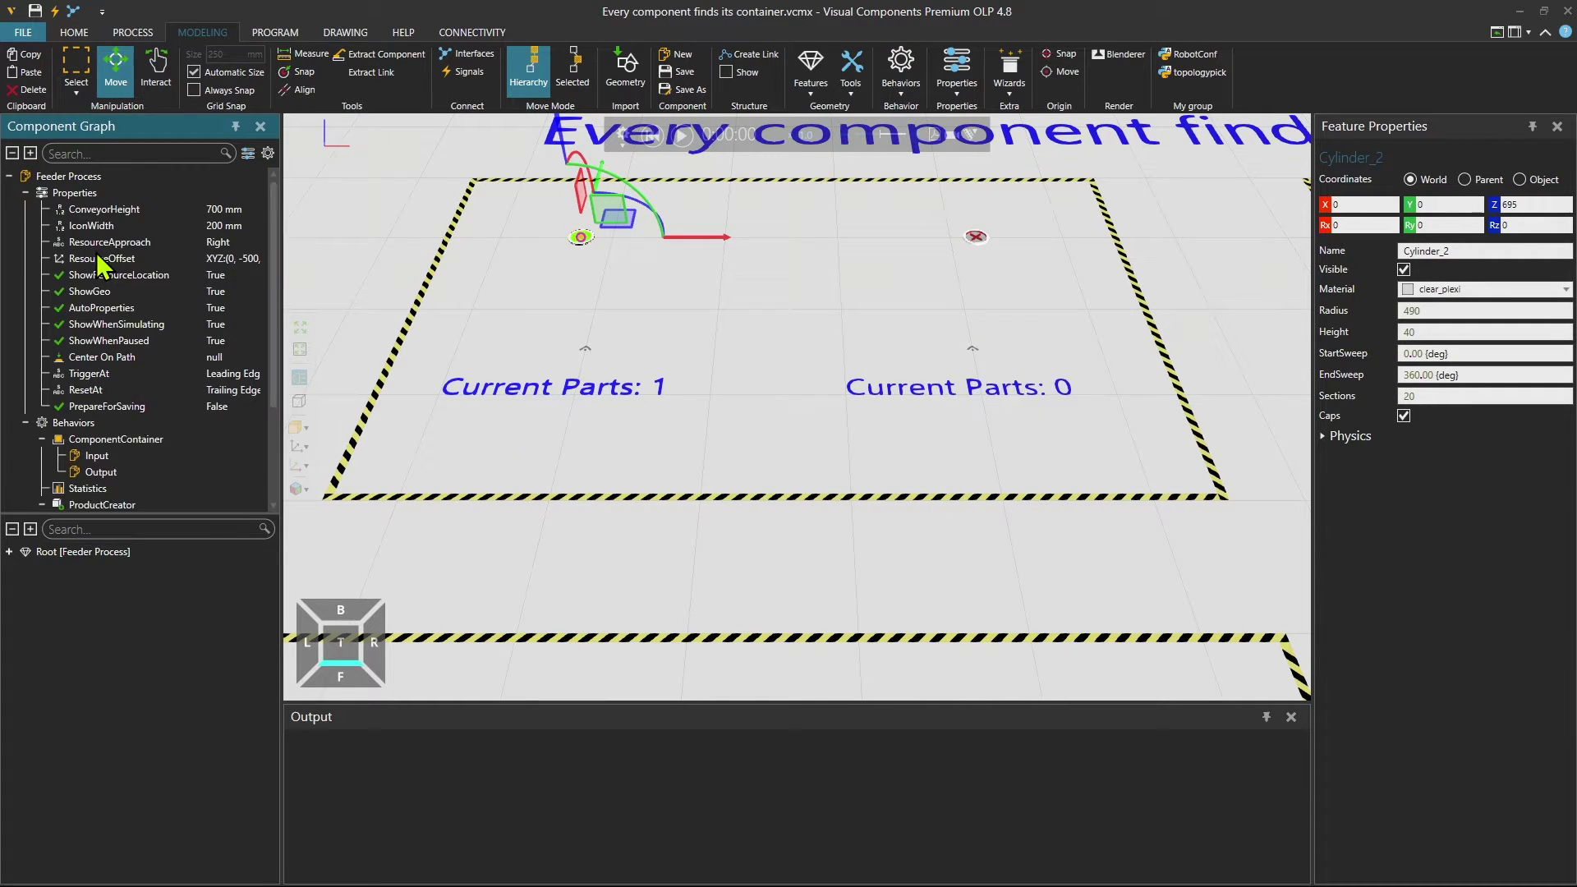
scroll(97, 254, down, 3)
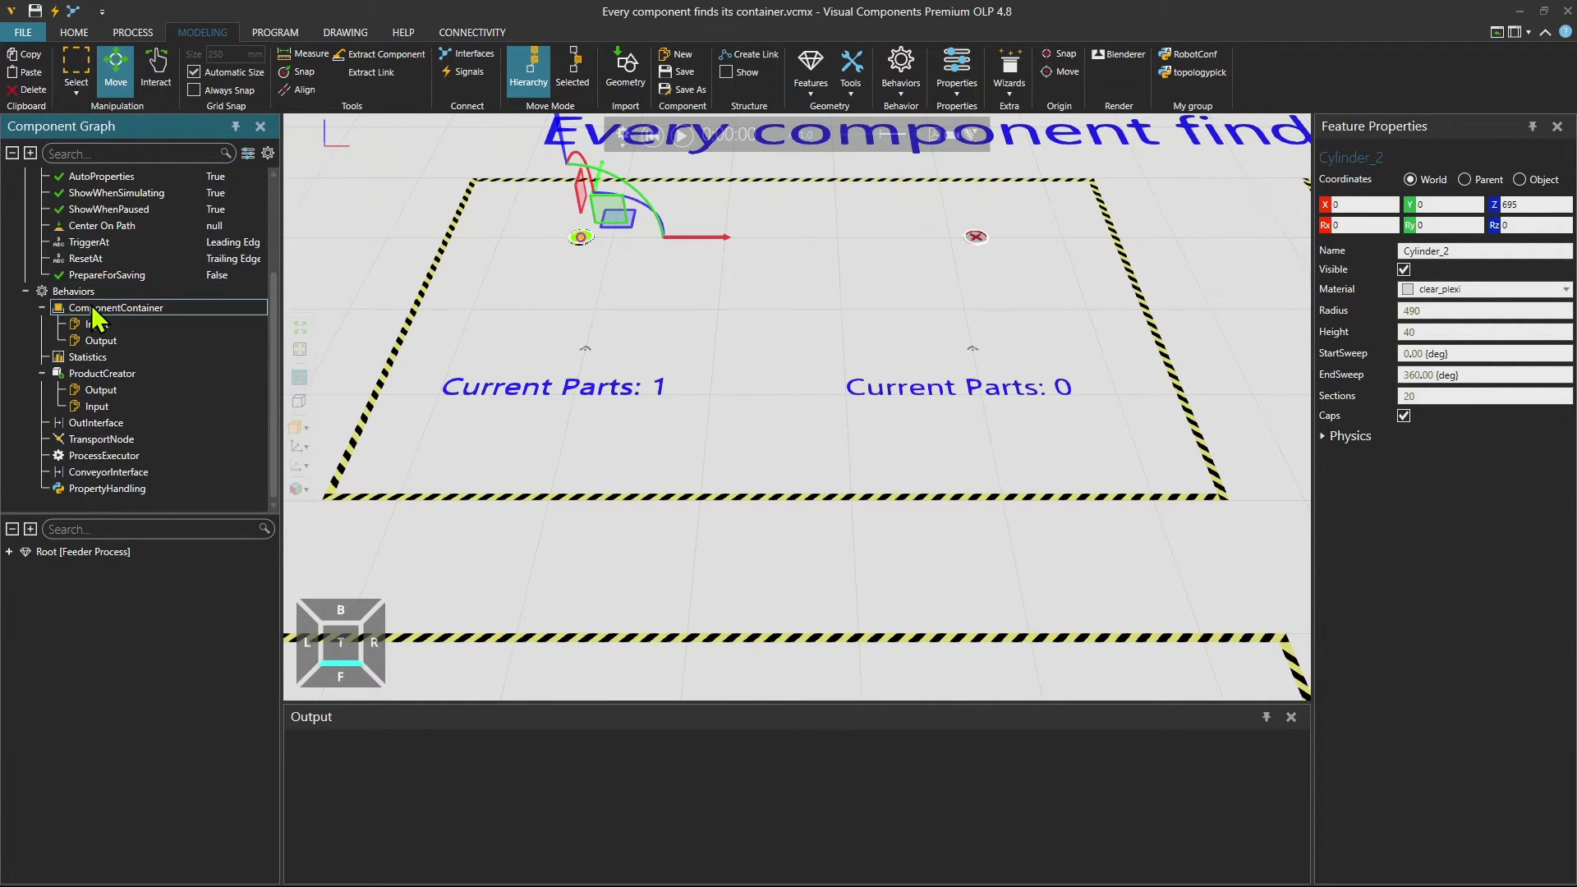
click(113, 309)
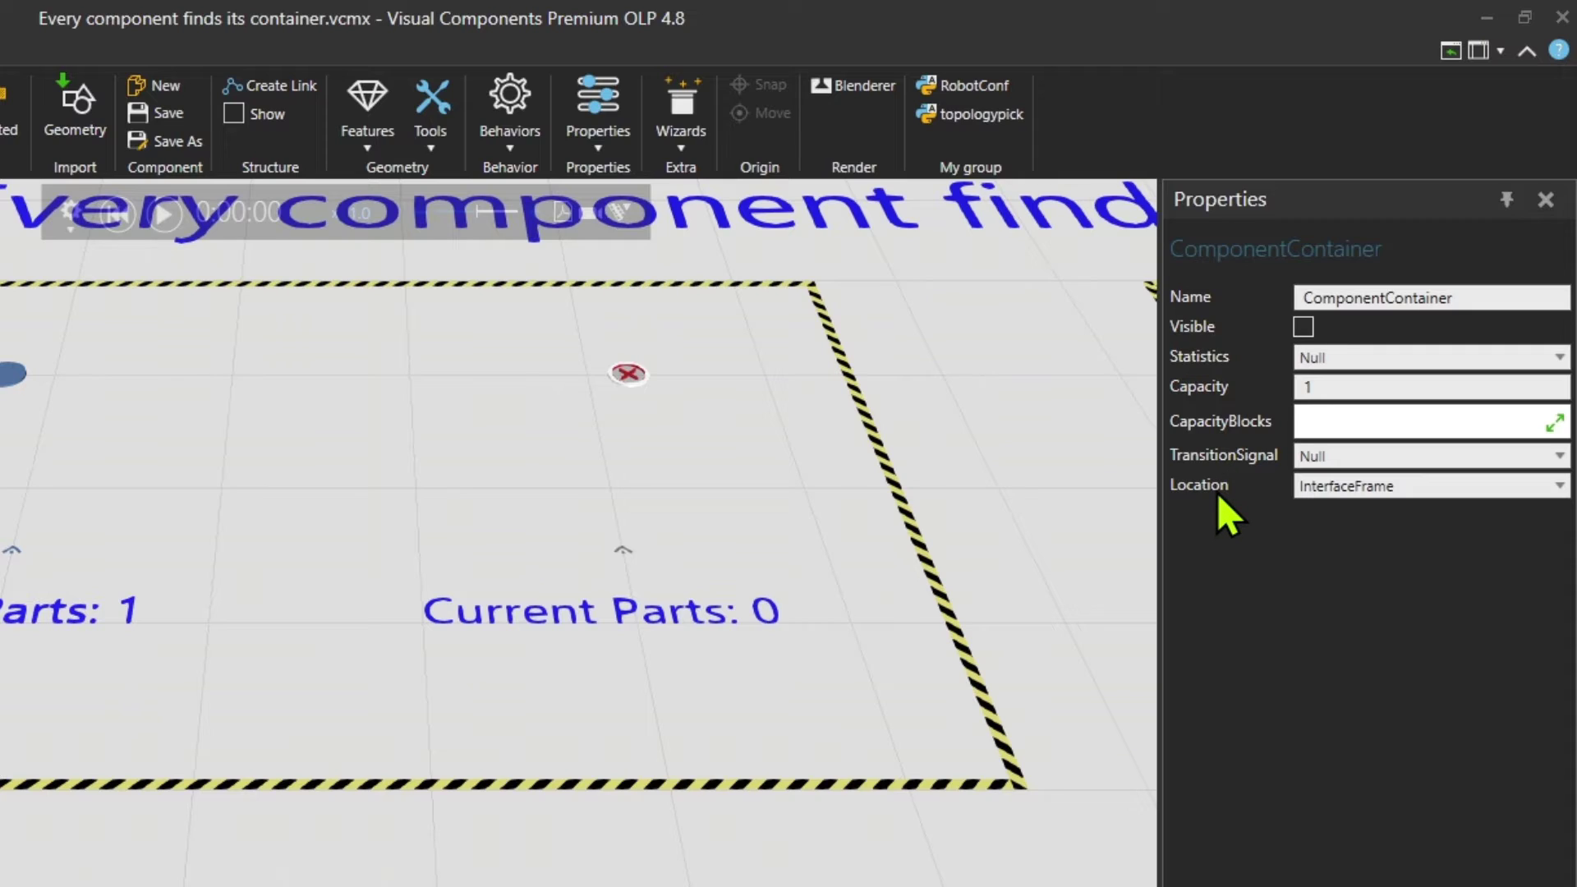
click(1318, 488)
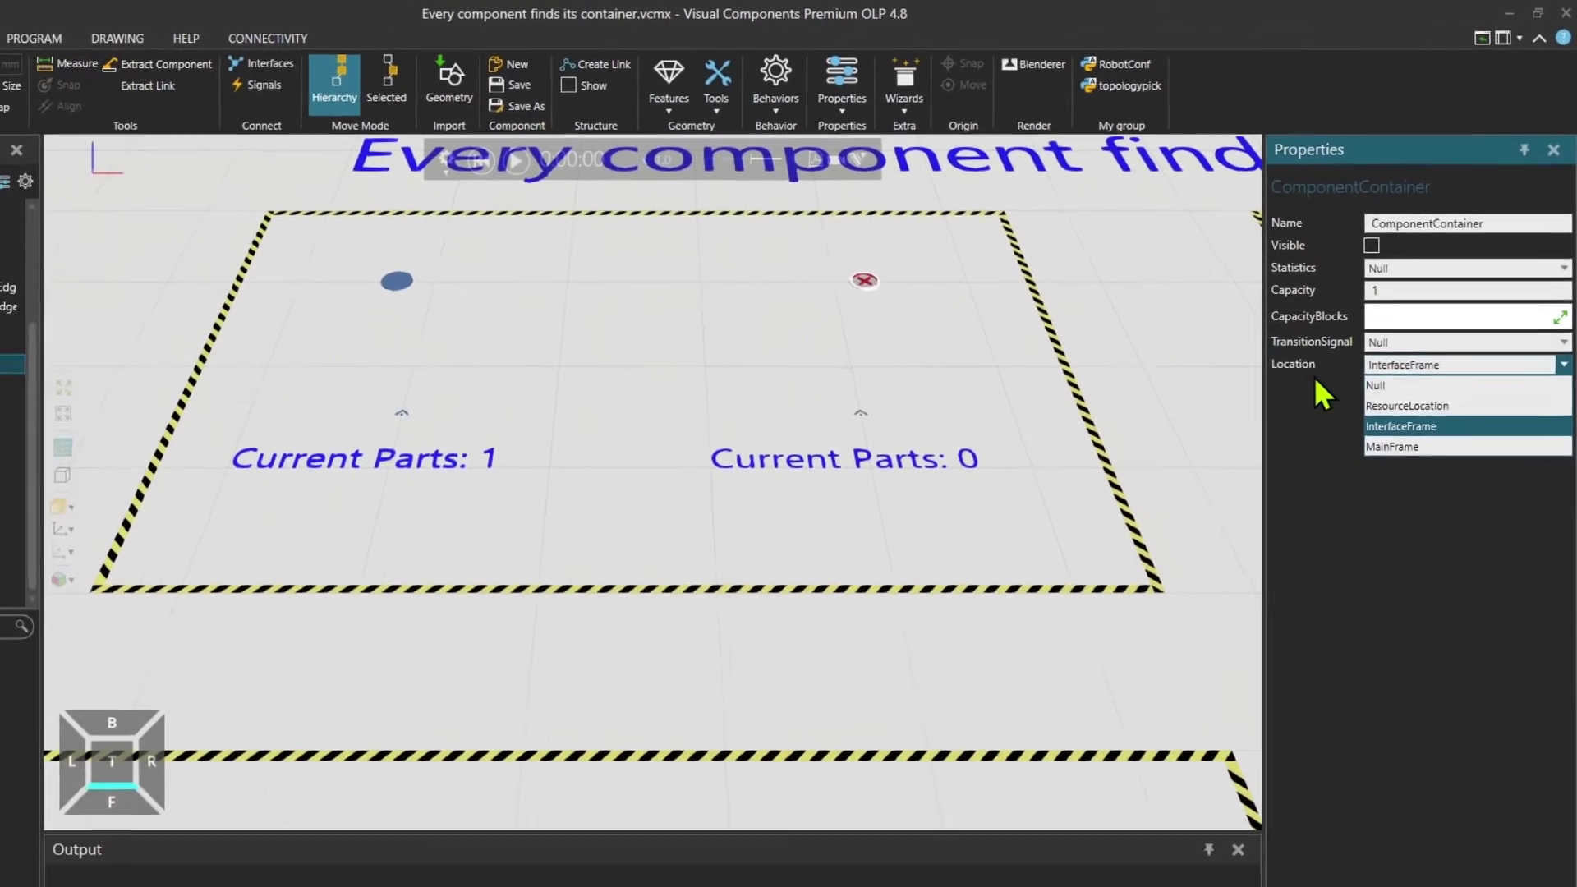
click(1314, 378)
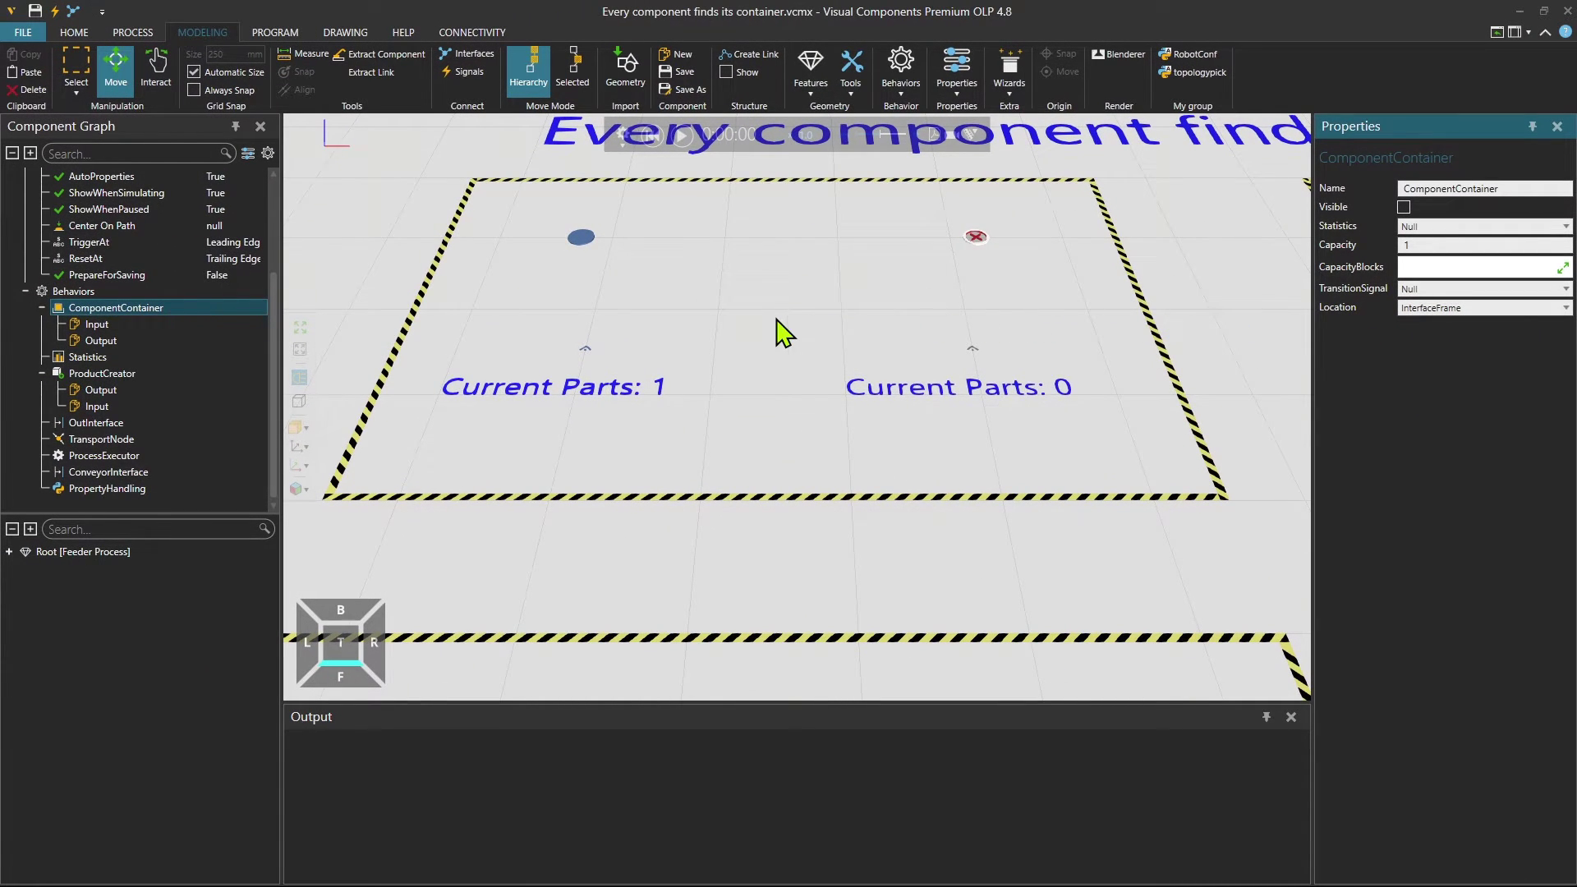
Run the simulation until both counters read Current Parts: 1, then reset it
click(681, 135)
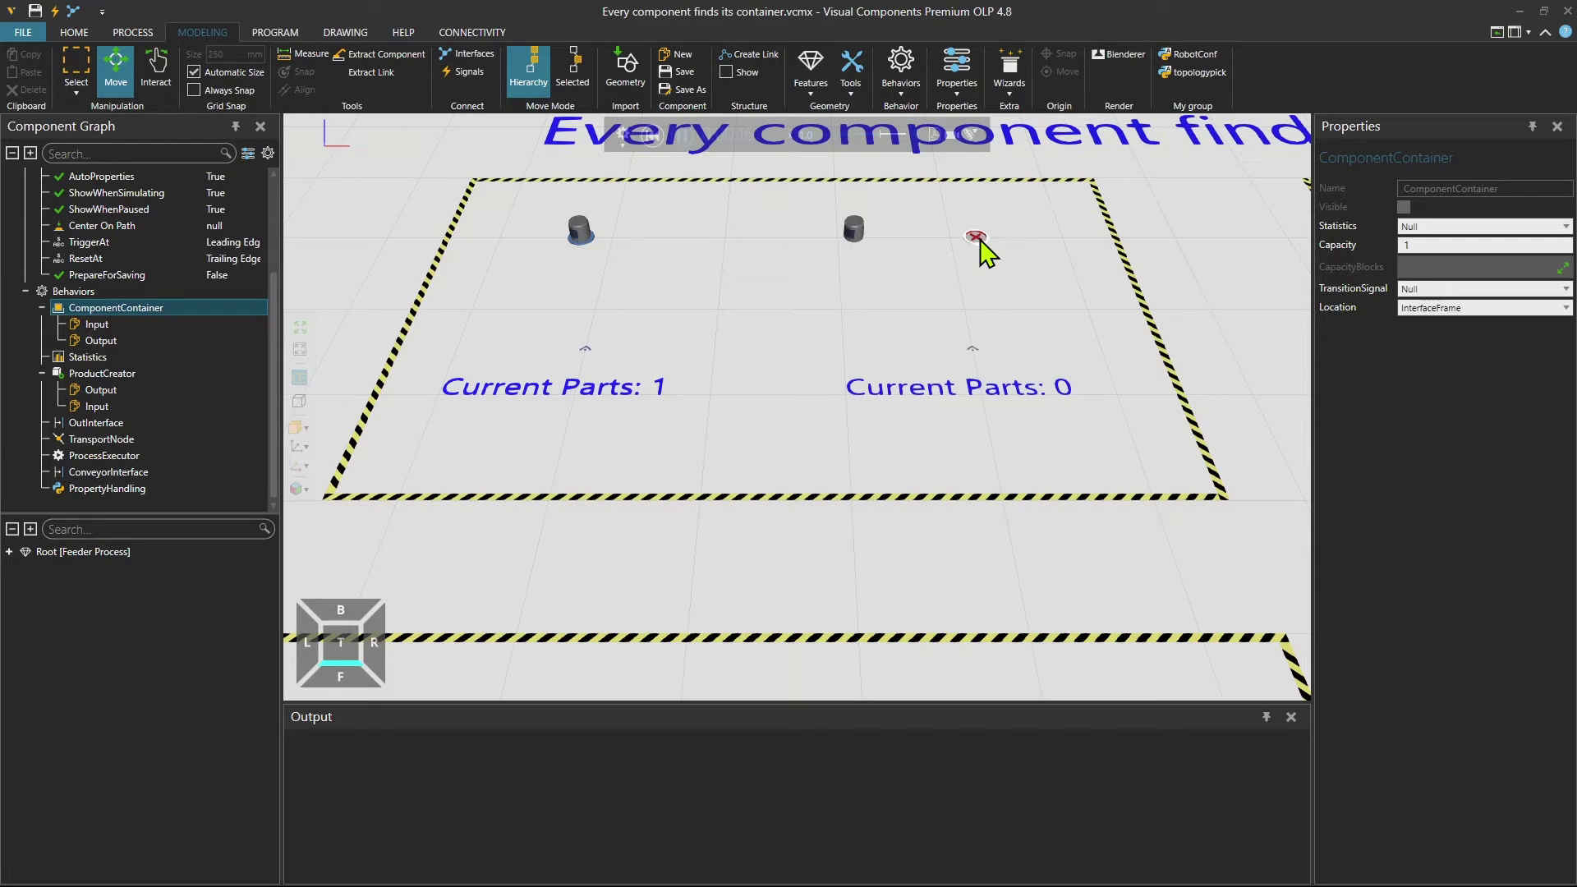
click(651, 135)
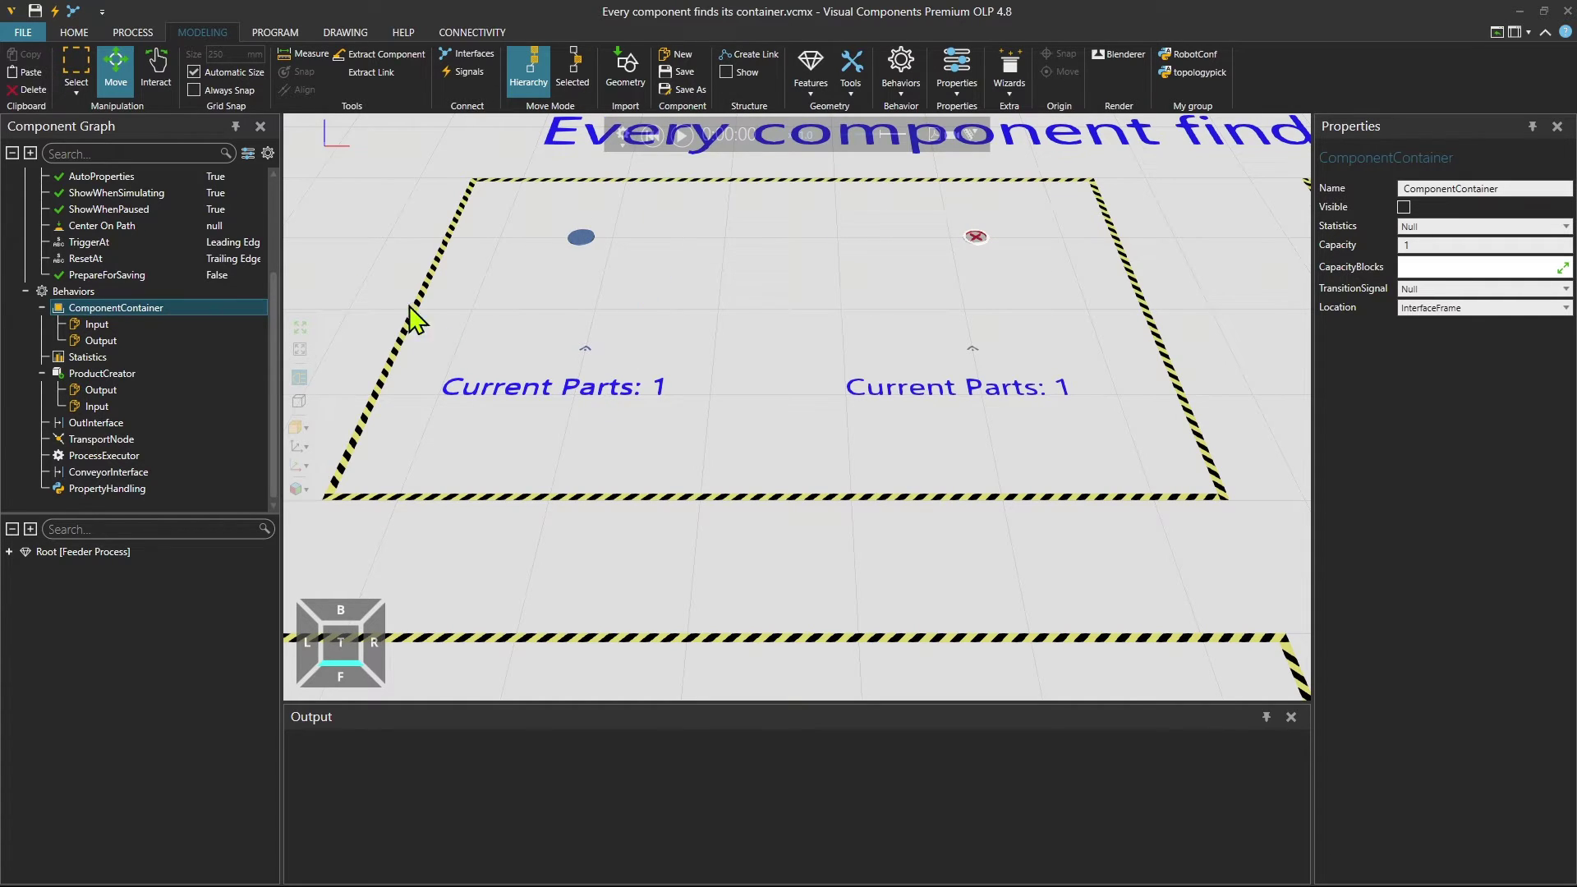
click(337, 270)
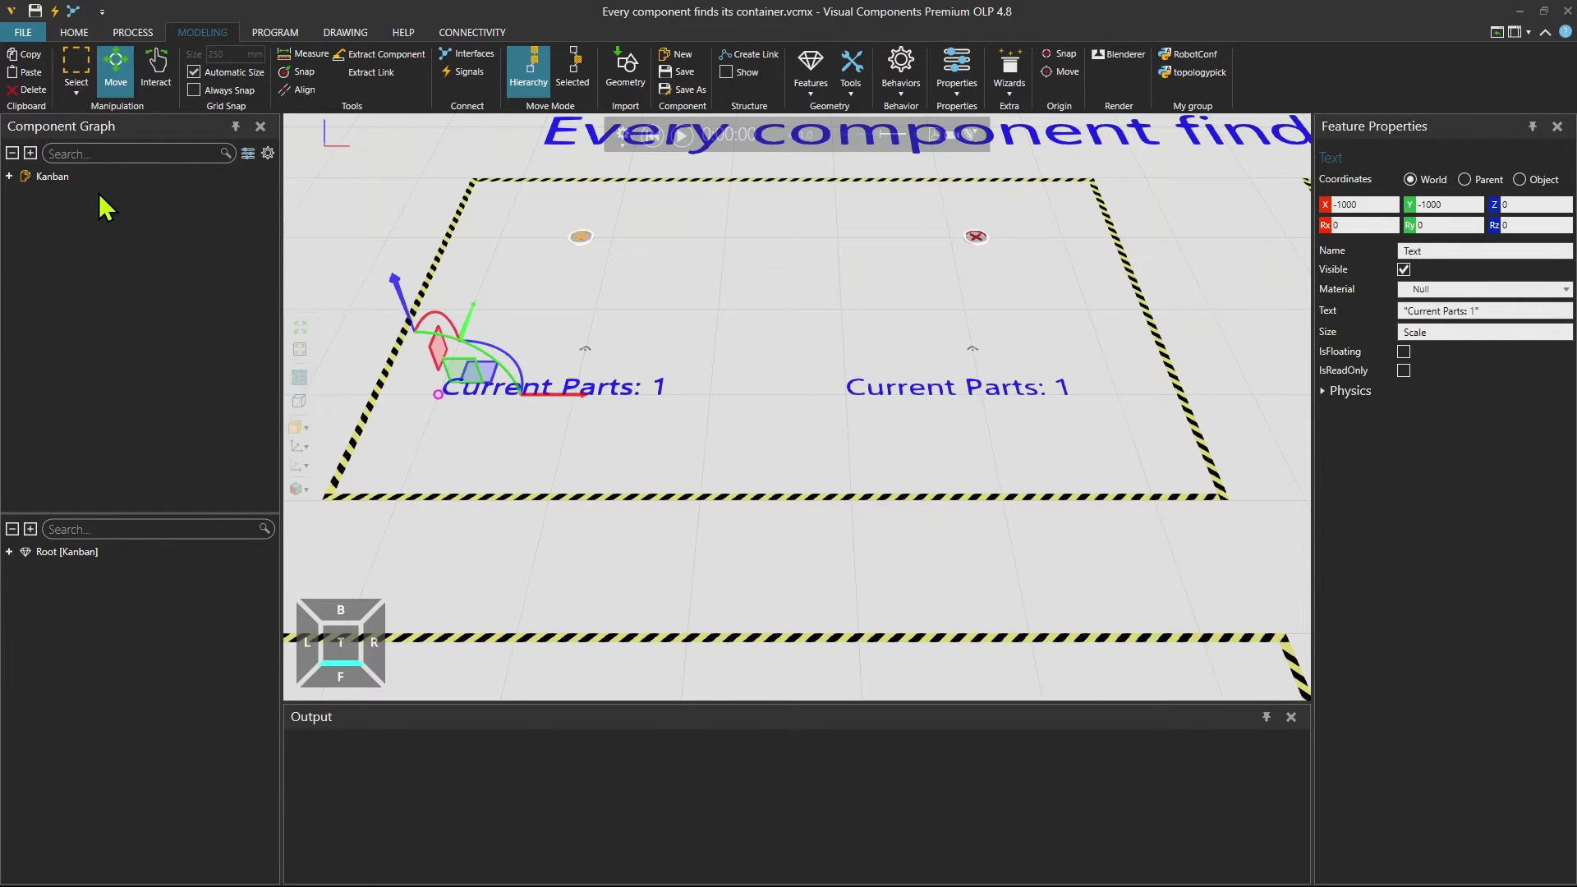
click(69, 176)
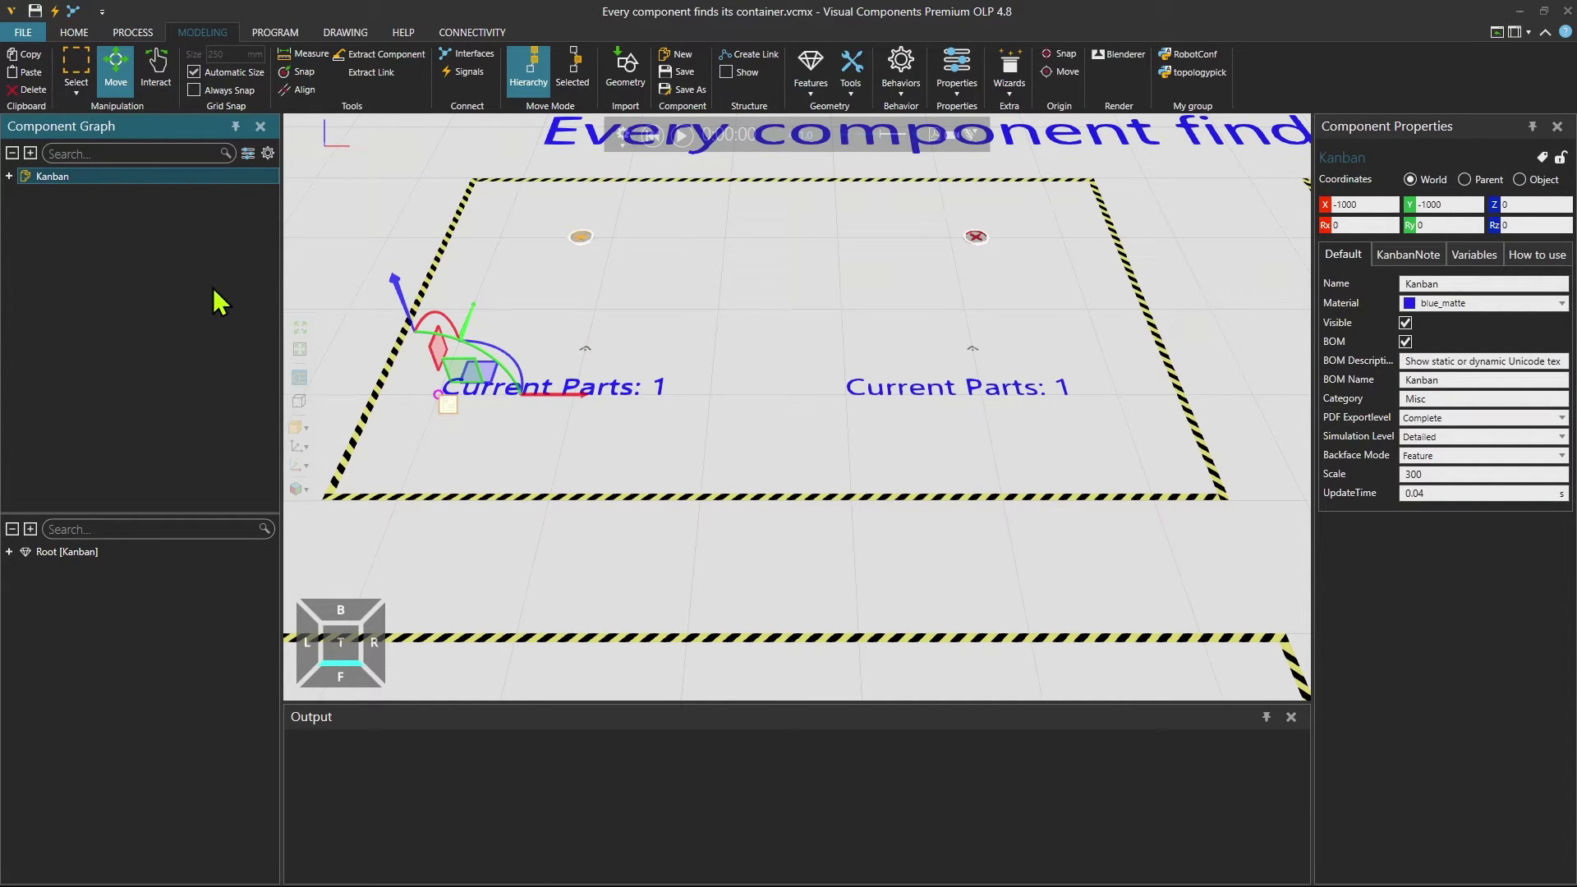
click(448, 410)
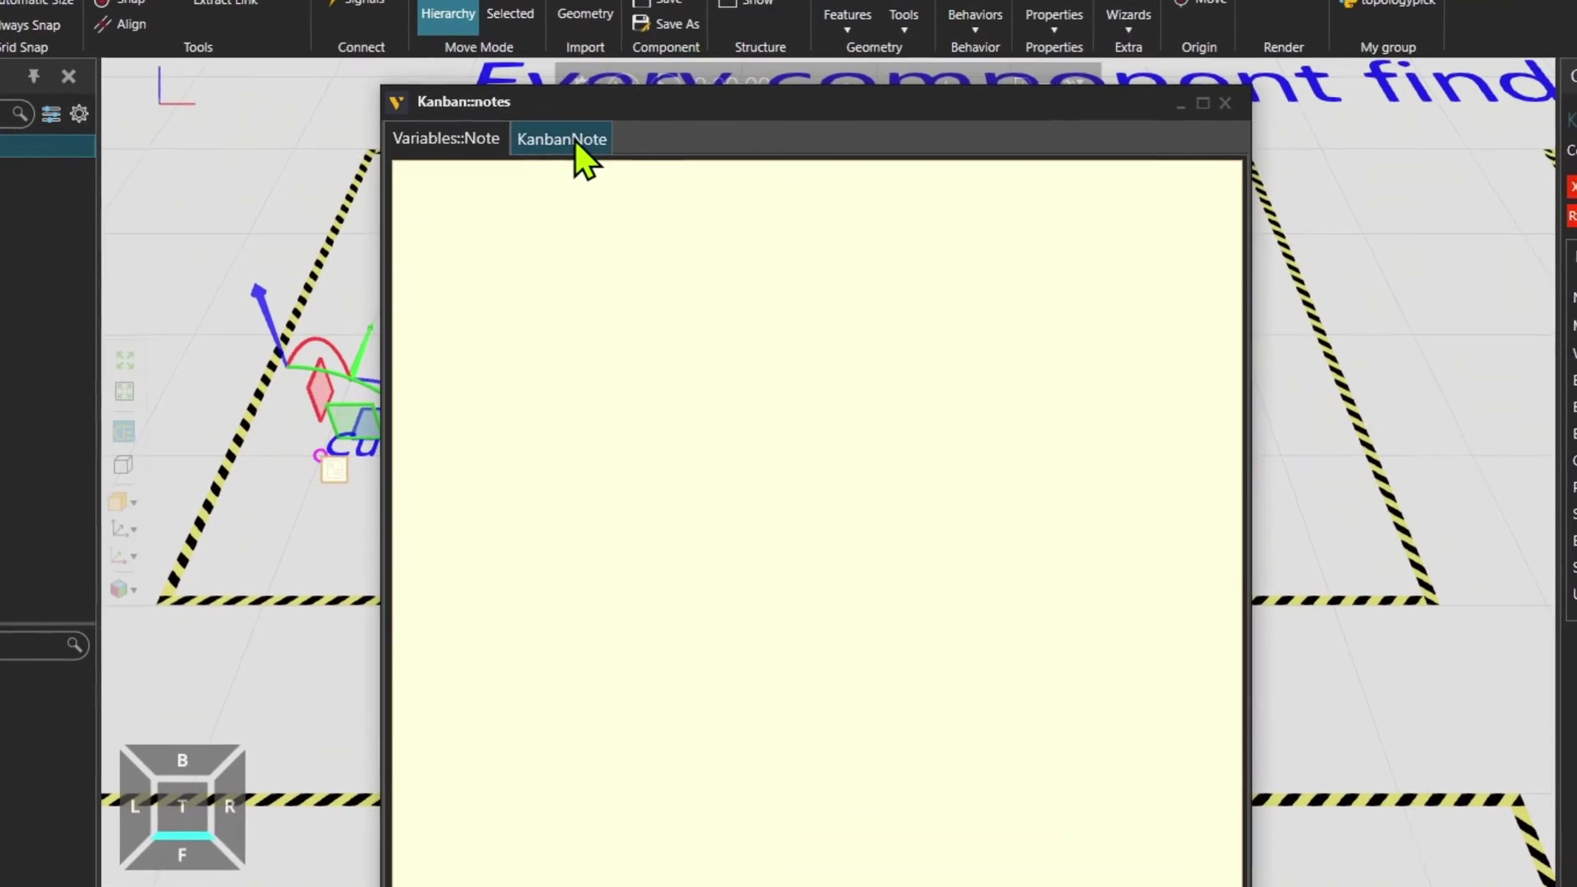
click(598, 169)
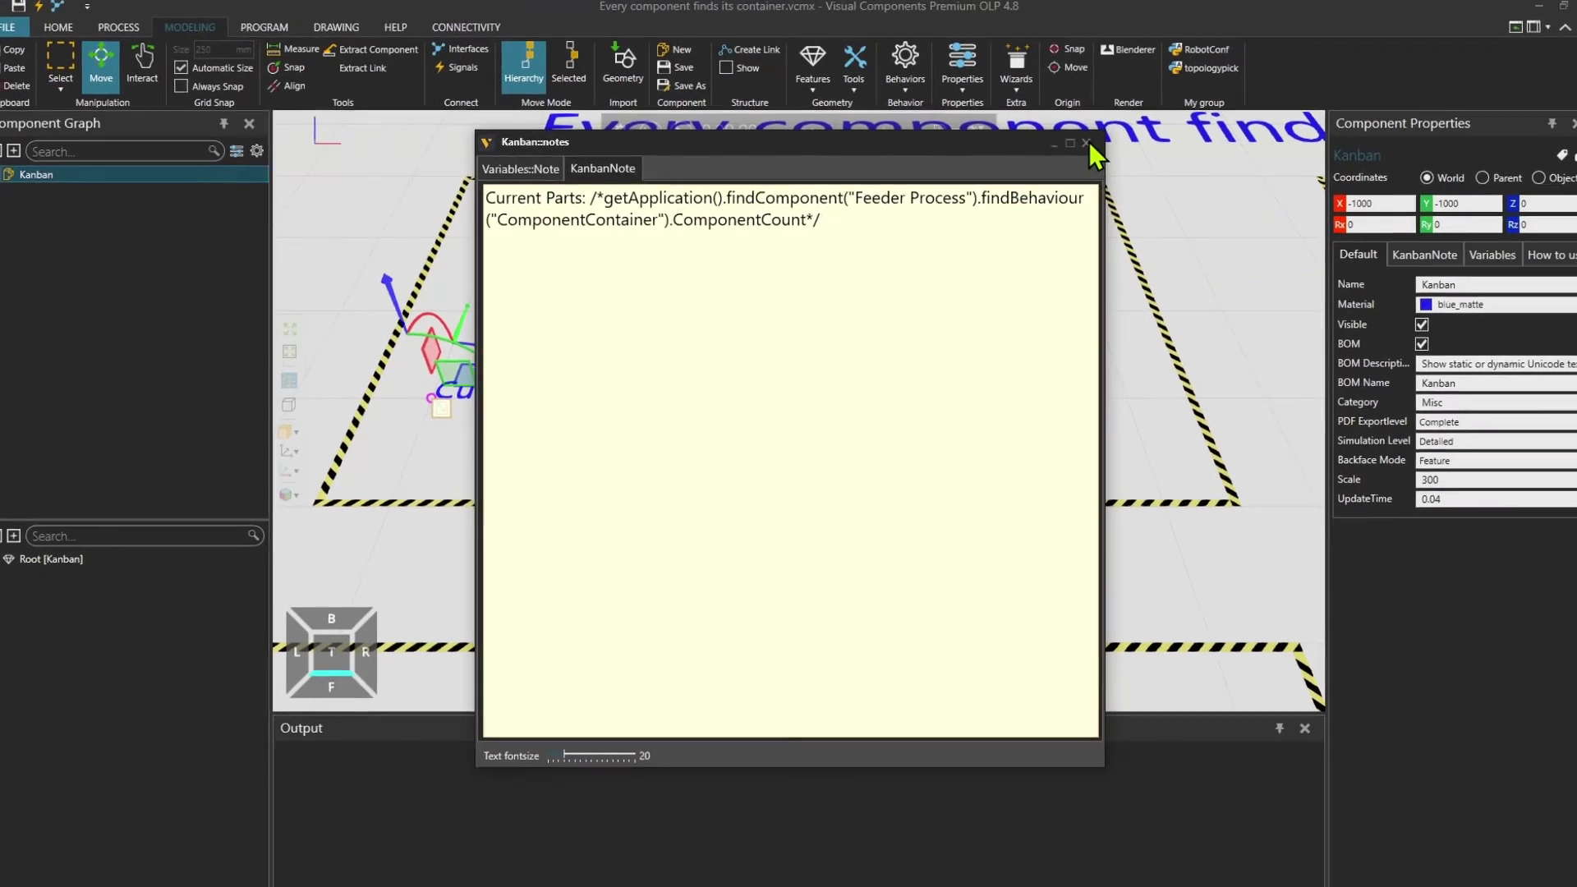
click(1087, 143)
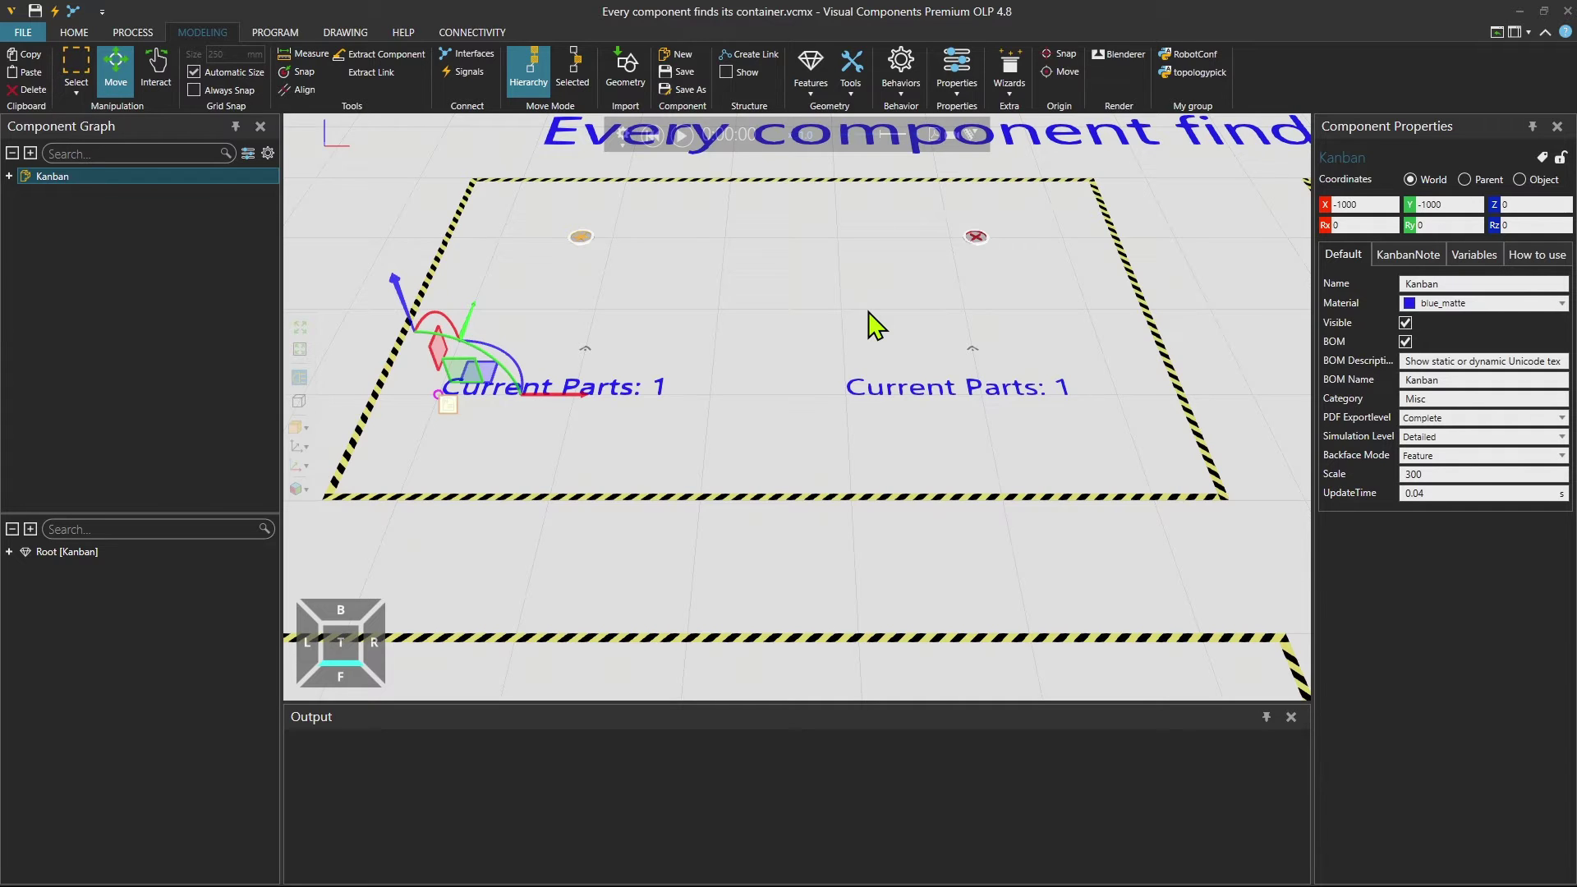
Bring the worker's area into view and start the simulation
scroll(876, 325, down, 3)
middle_drag(1074, 363, 456, 449)
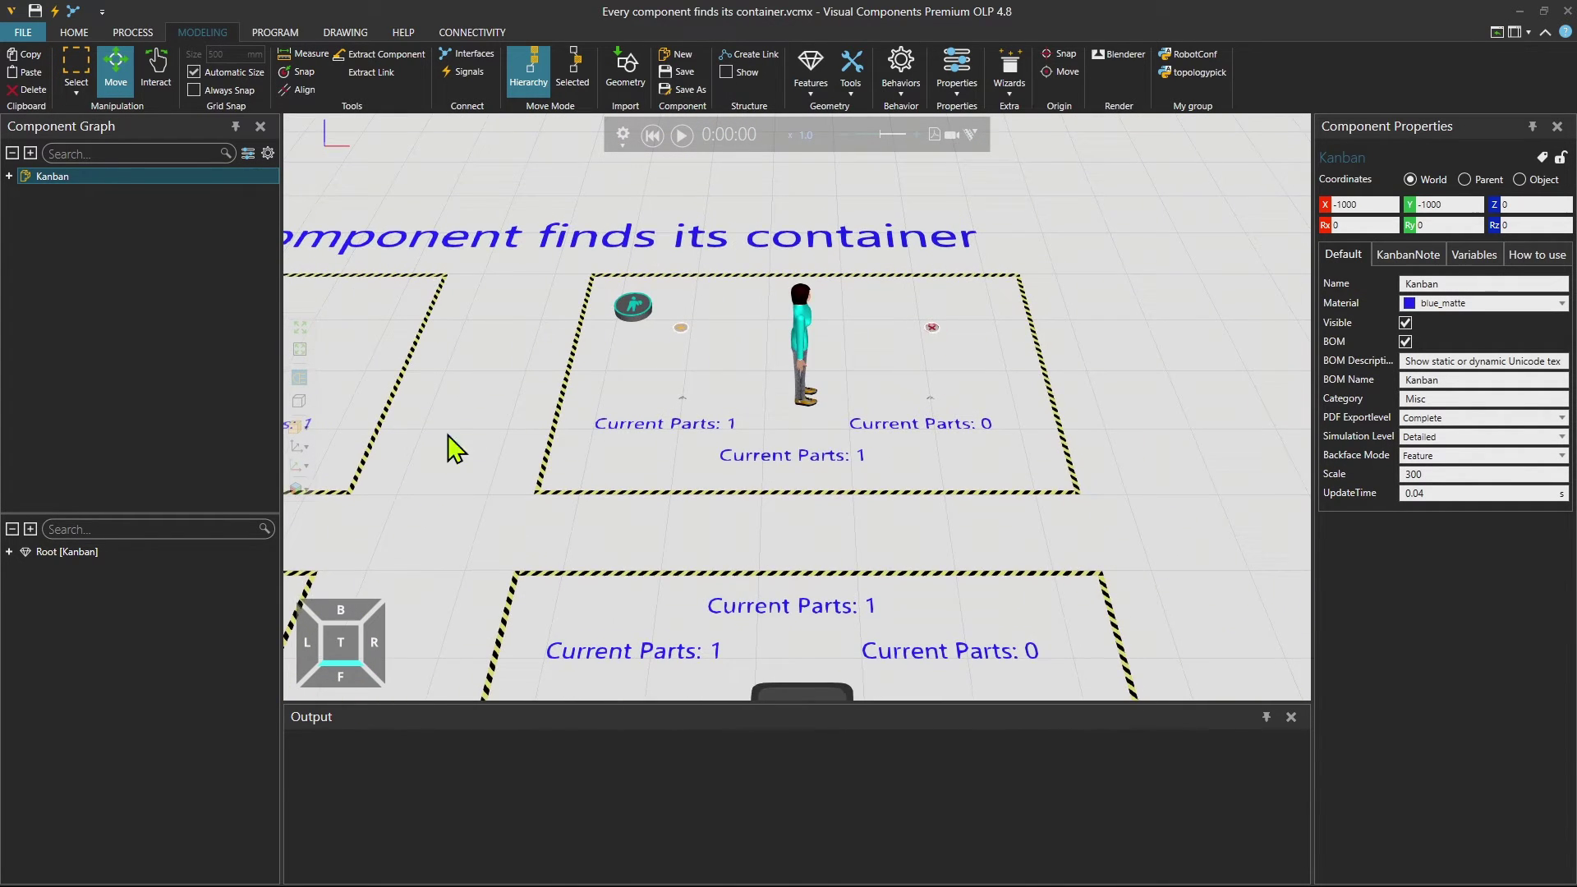
scroll(632, 426, up, 3)
click(682, 135)
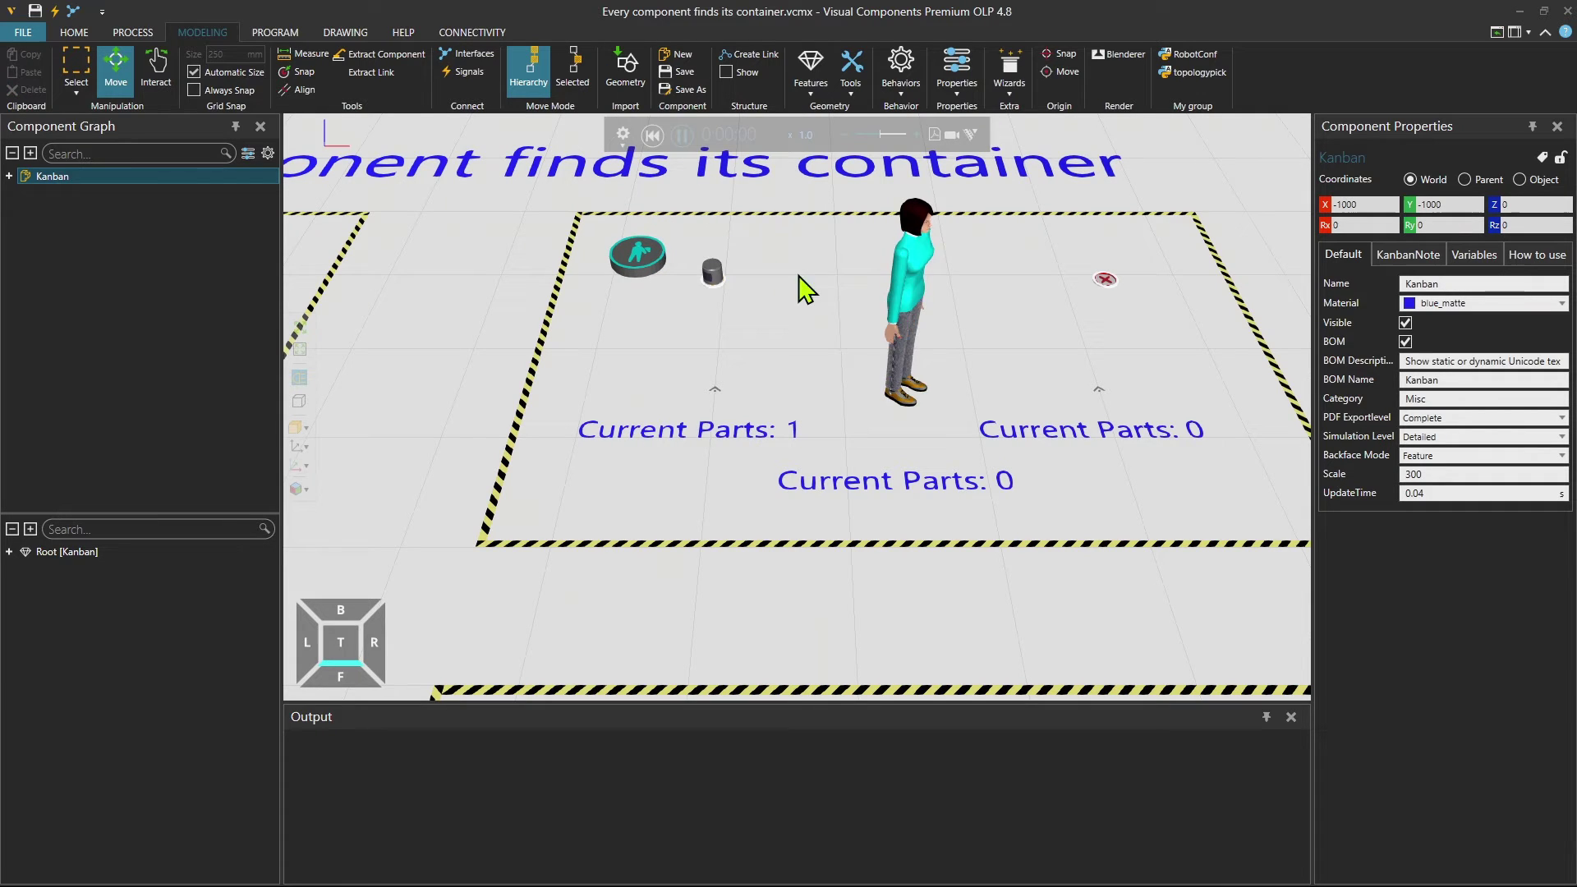
Follow the walking worker and mobile robot over to the nine-container grid showing 3 parts
middle_drag(958, 386, 851, 400)
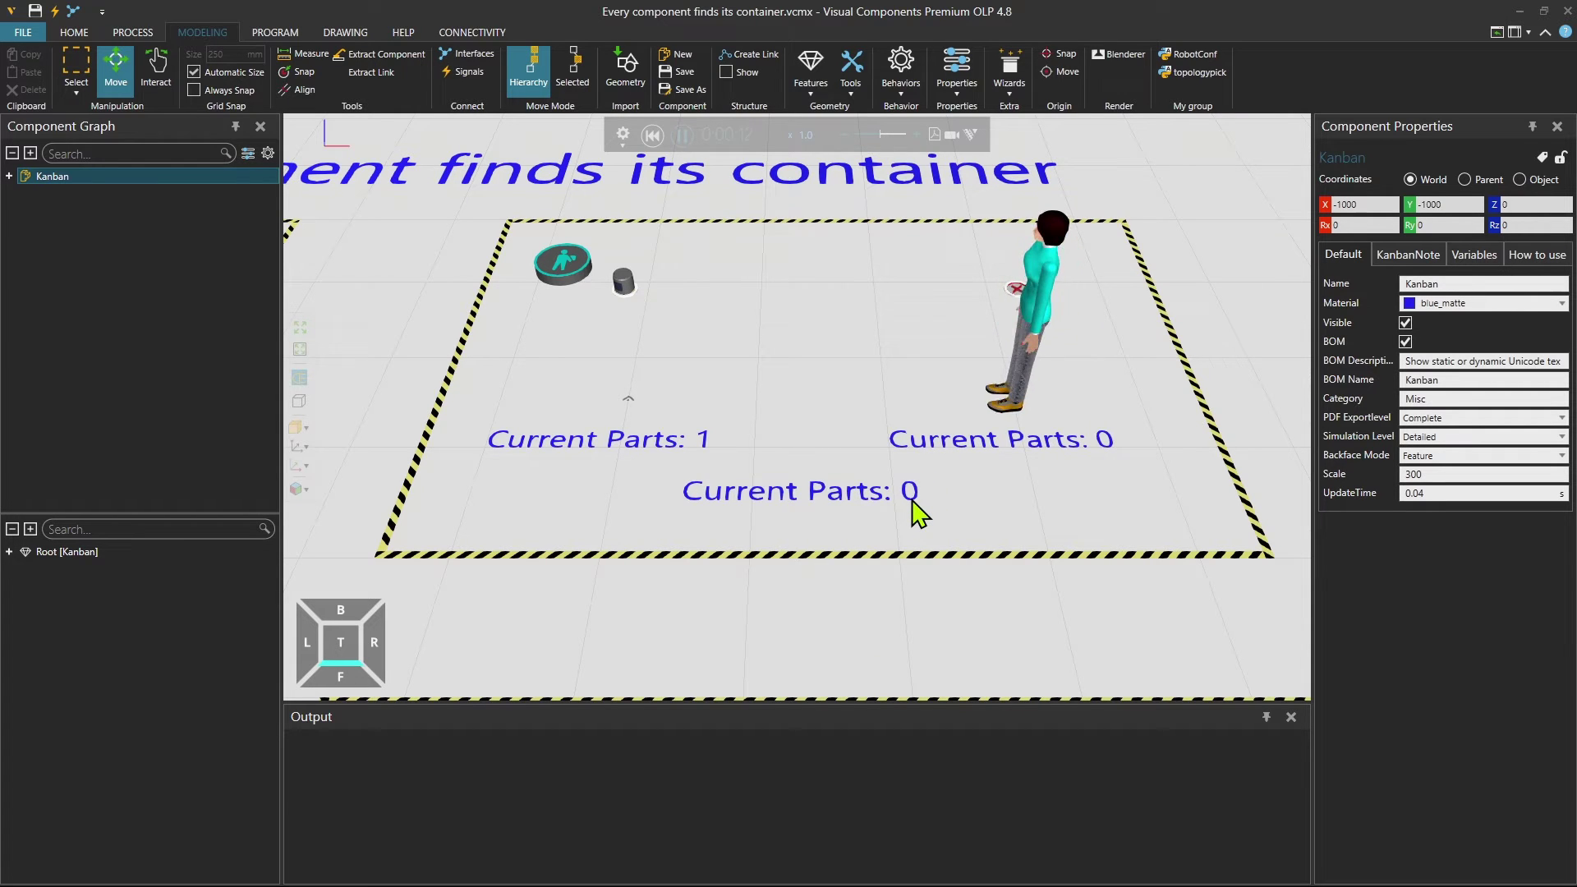
ctrl+right_drag(890, 644, 873, 254)
scroll(855, 310, down, 3)
ctrl+right_drag(852, 370, 850, 404)
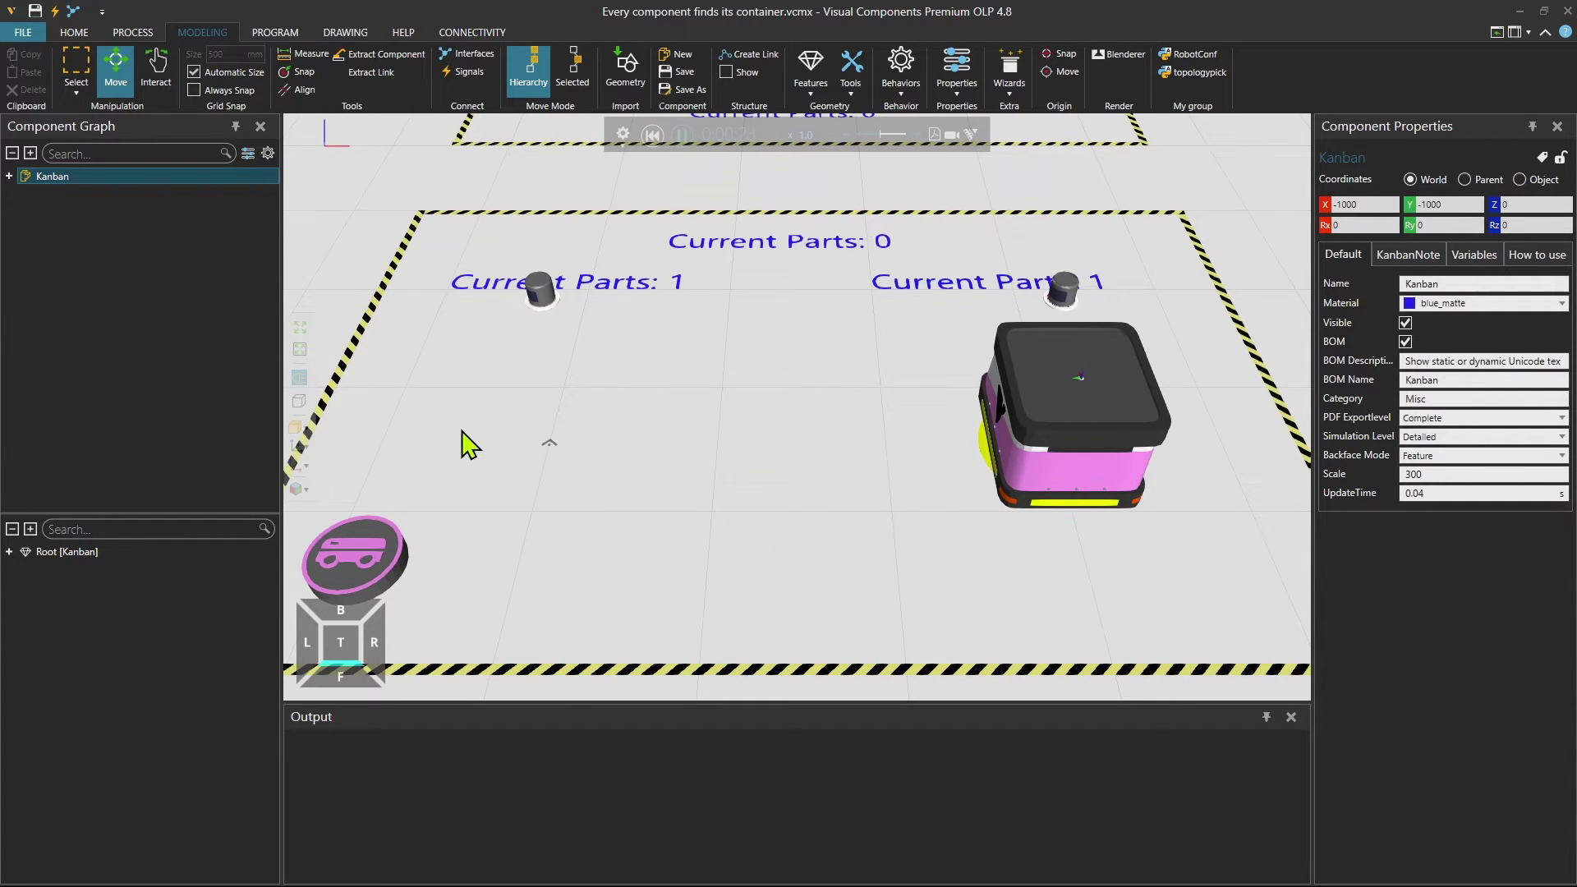
ctrl+right_drag(434, 444, 1286, 475)
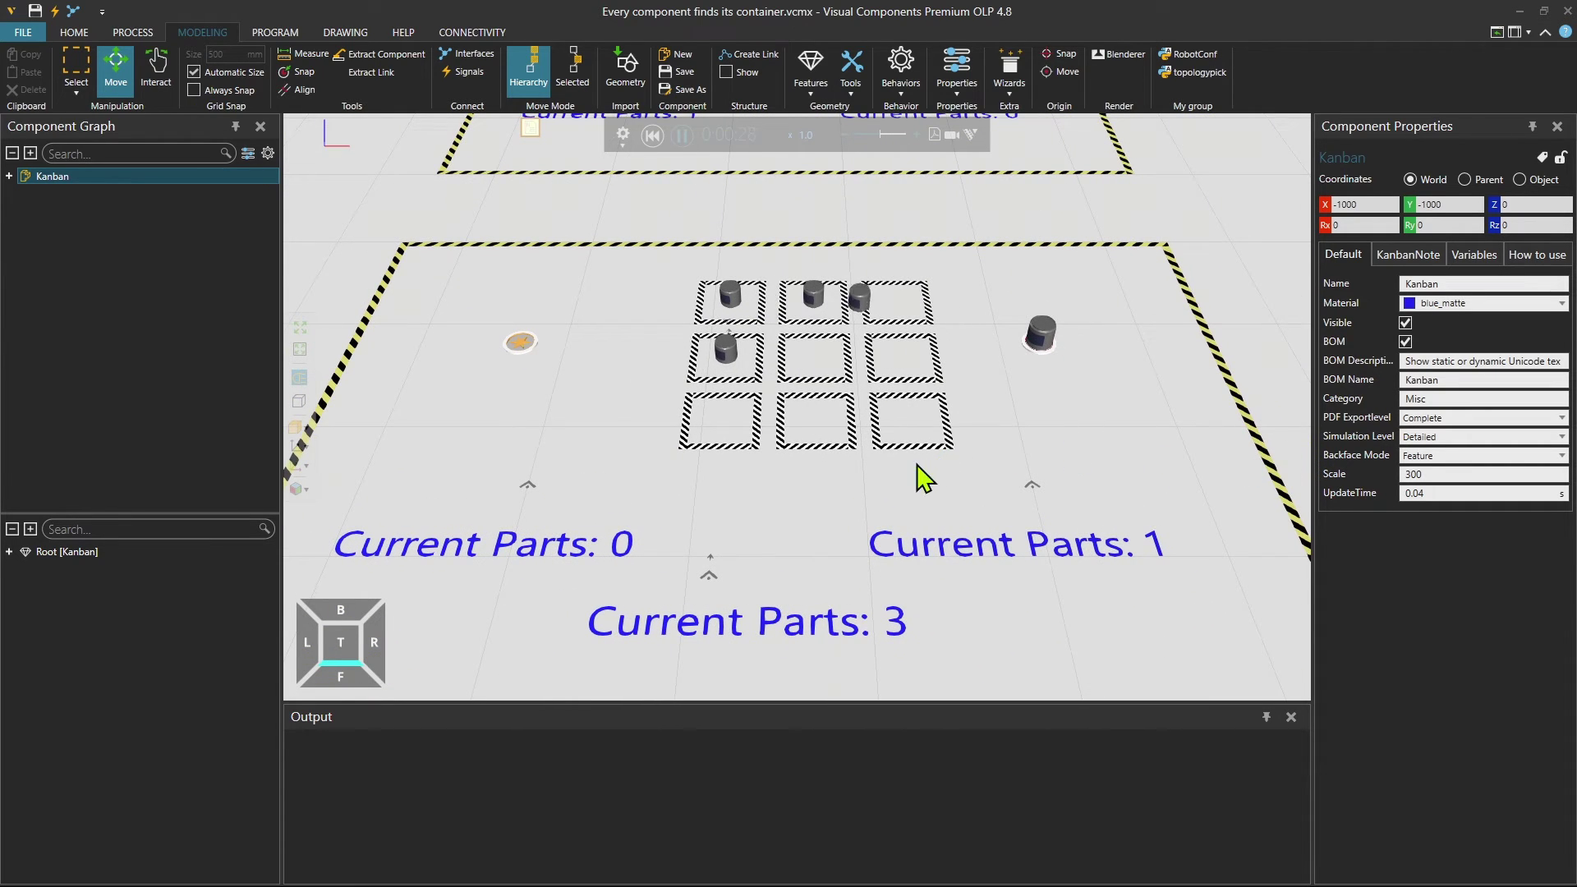
Reset the simulation once the grid counts 6 parts, then view the robot on its track
ctrl+right_drag(925, 475, 902, 460)
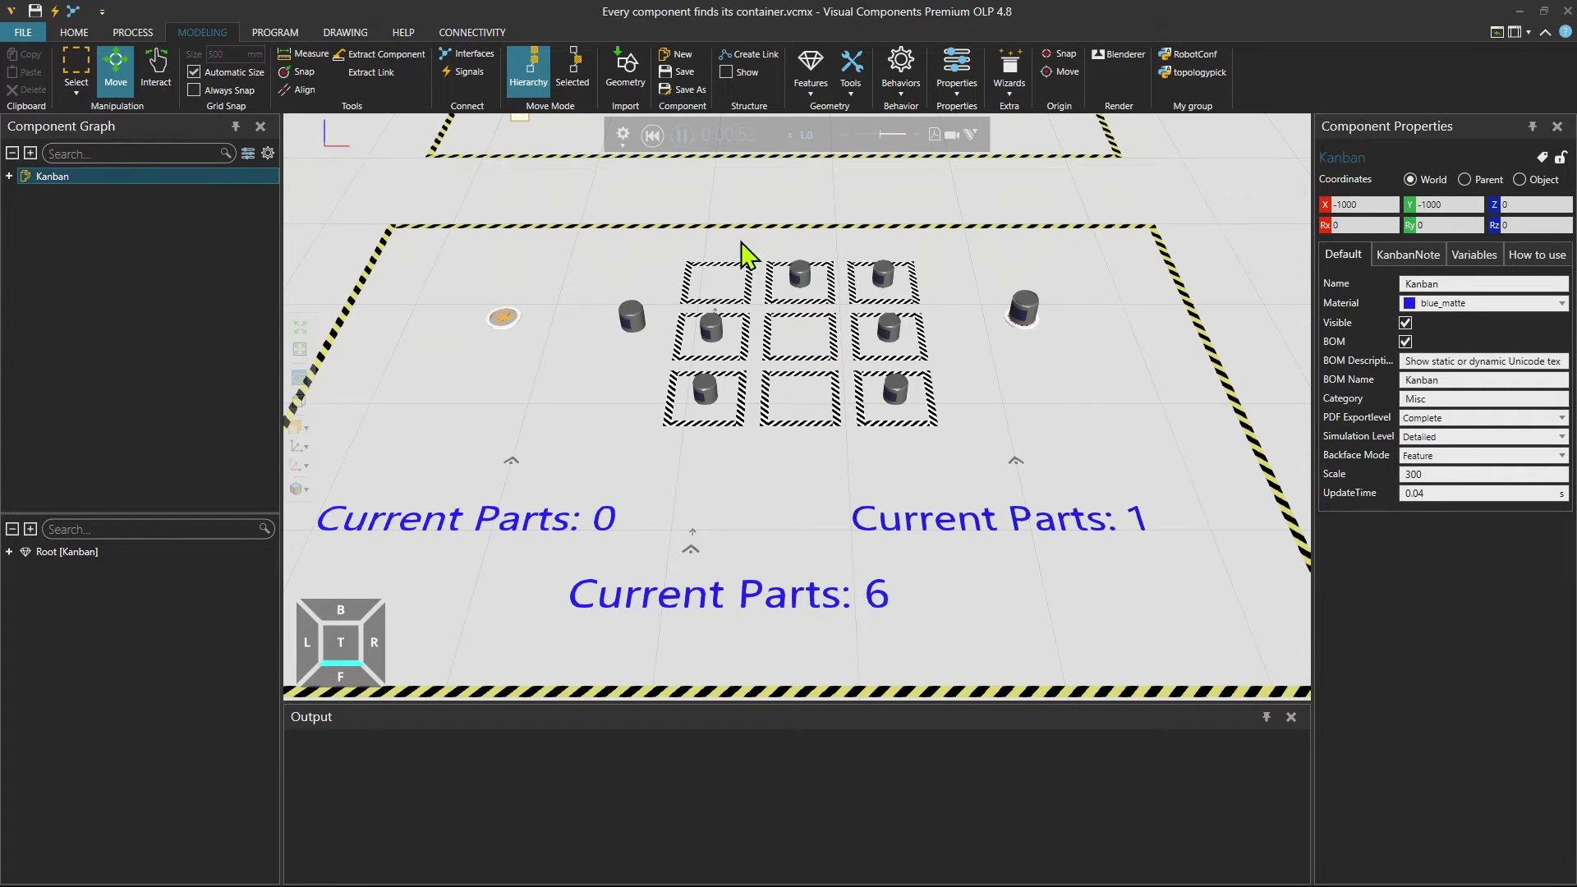
click(653, 136)
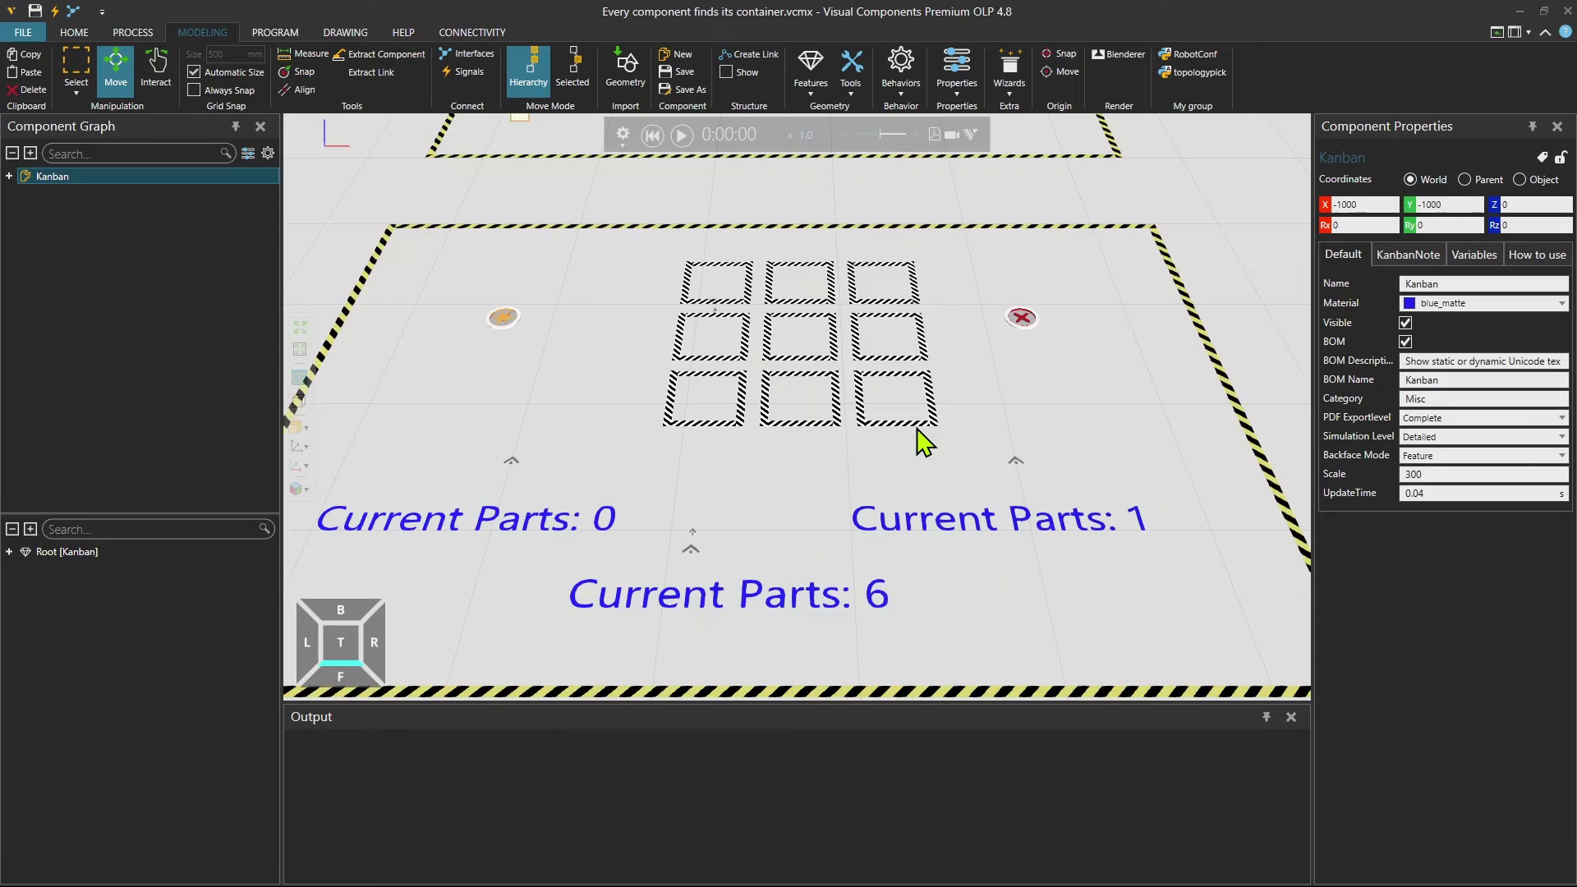
scroll(922, 441, down, 3)
ctrl+right_drag(1117, 523, 518, 461)
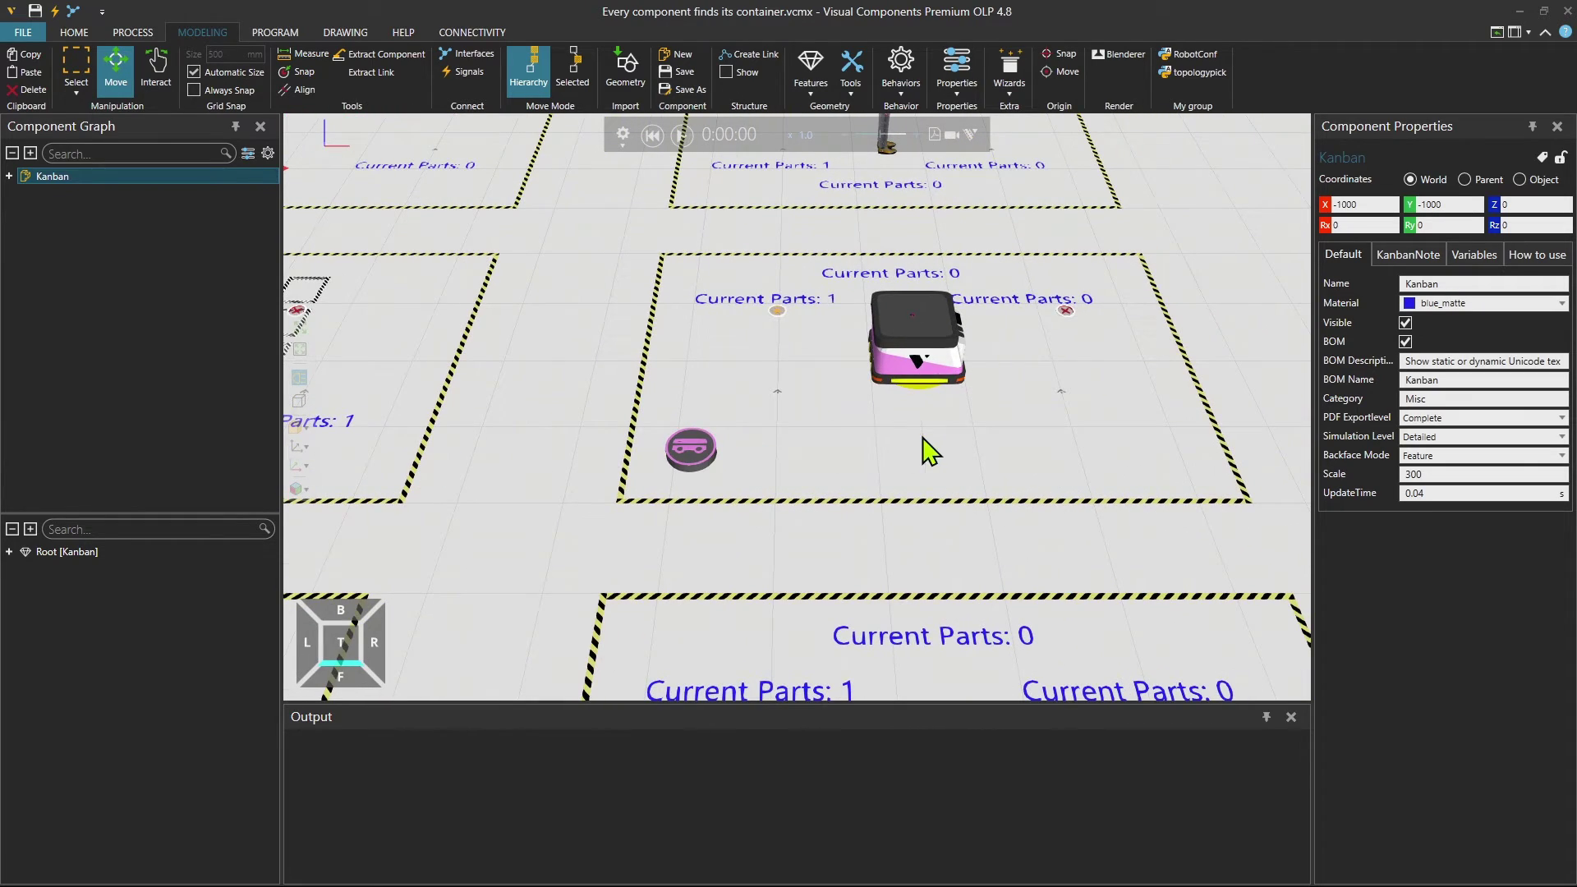
ctrl+right_drag(916, 552, 801, 307)
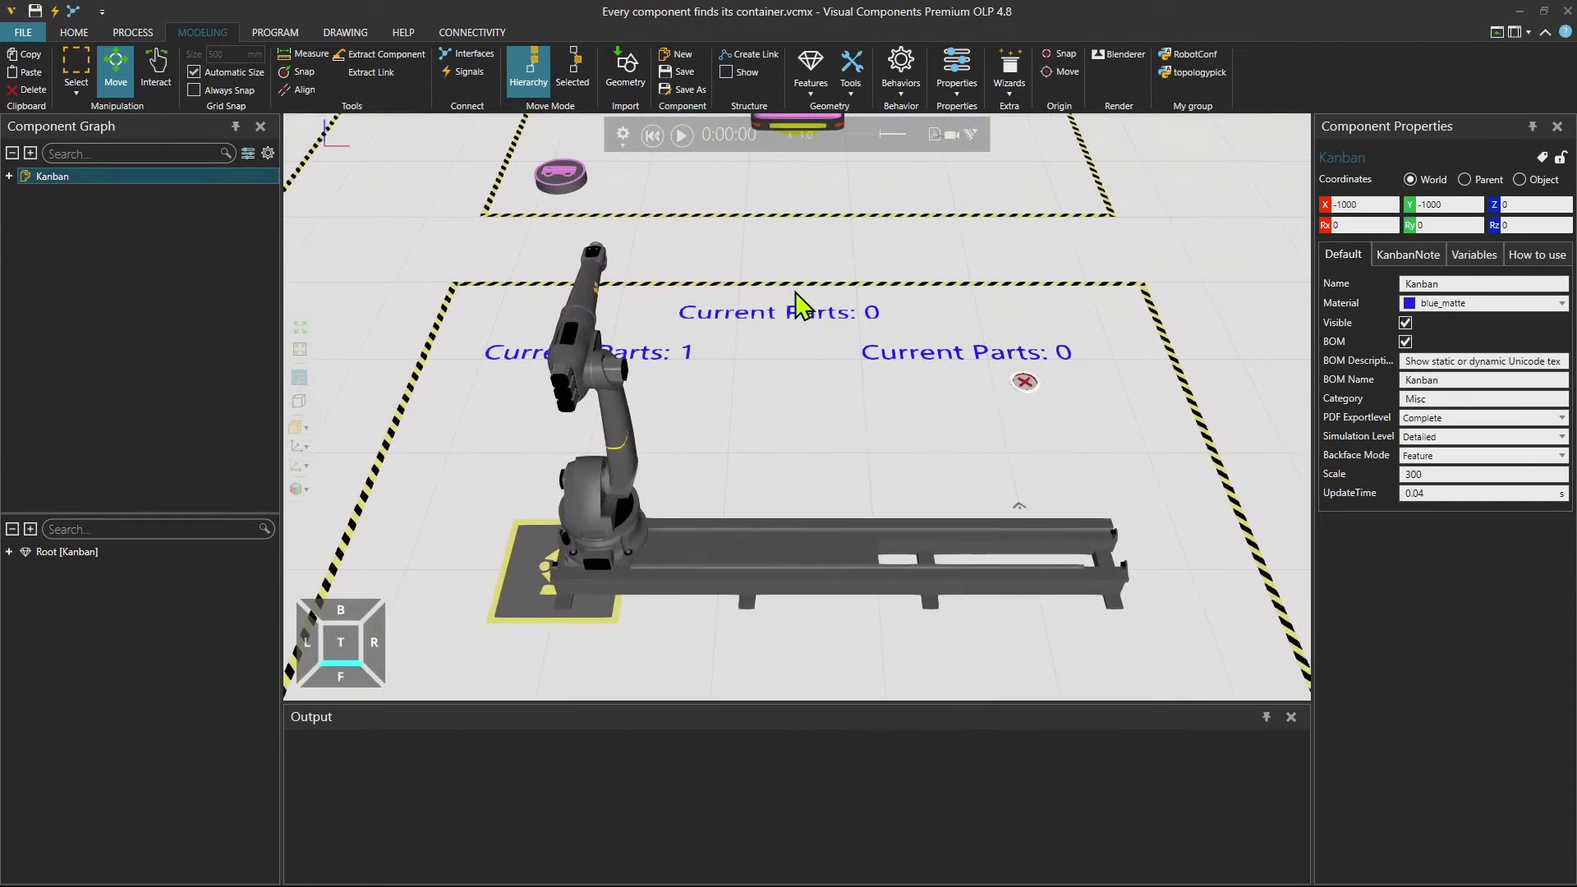
click(681, 135)
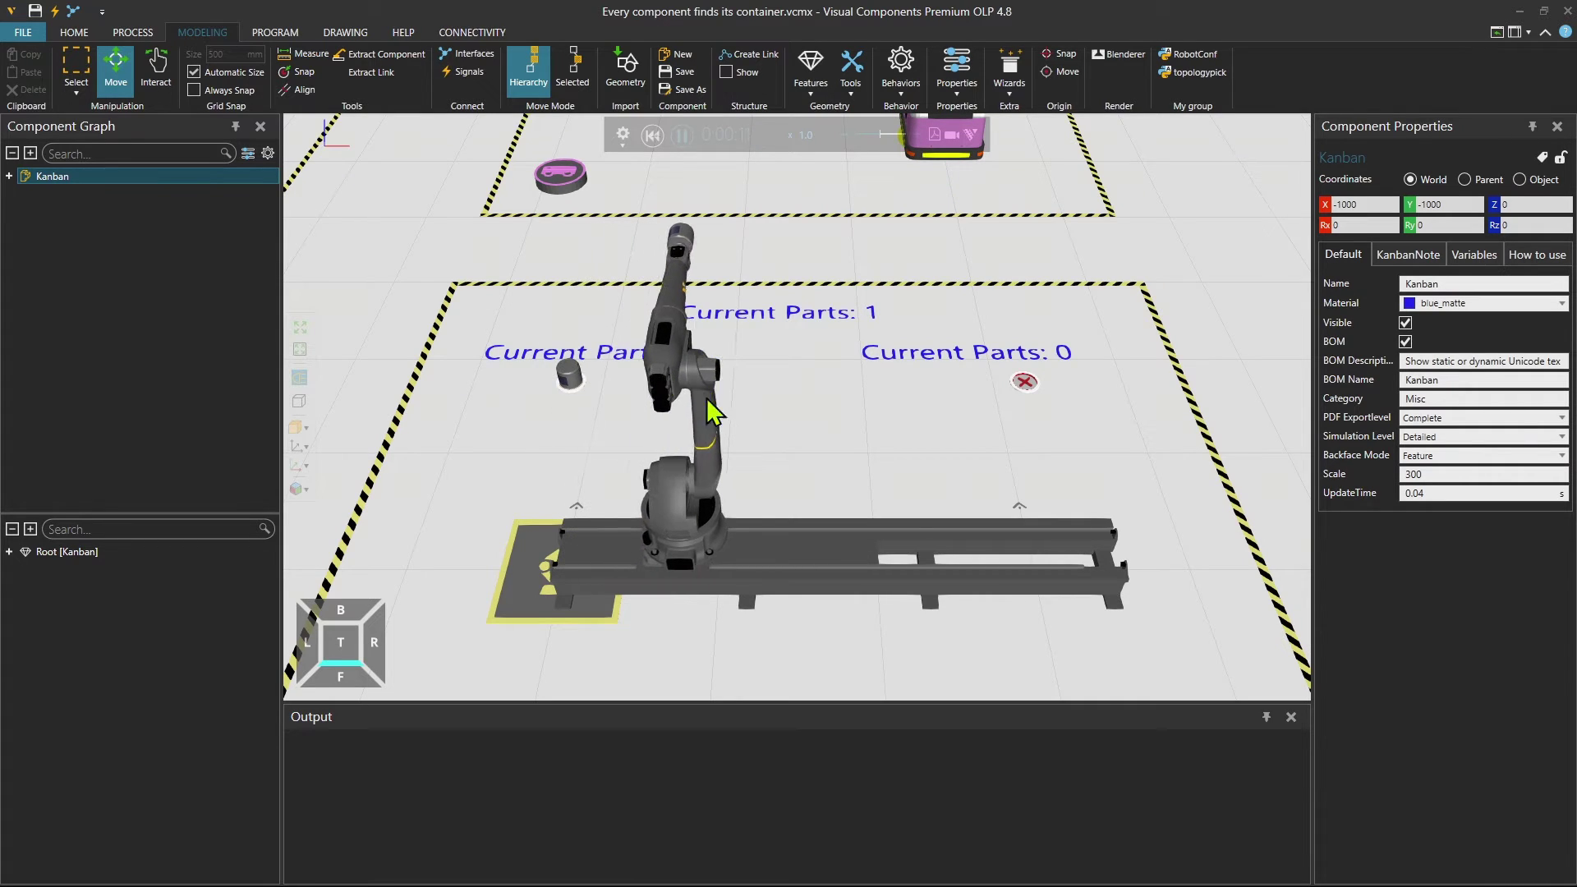
click(654, 136)
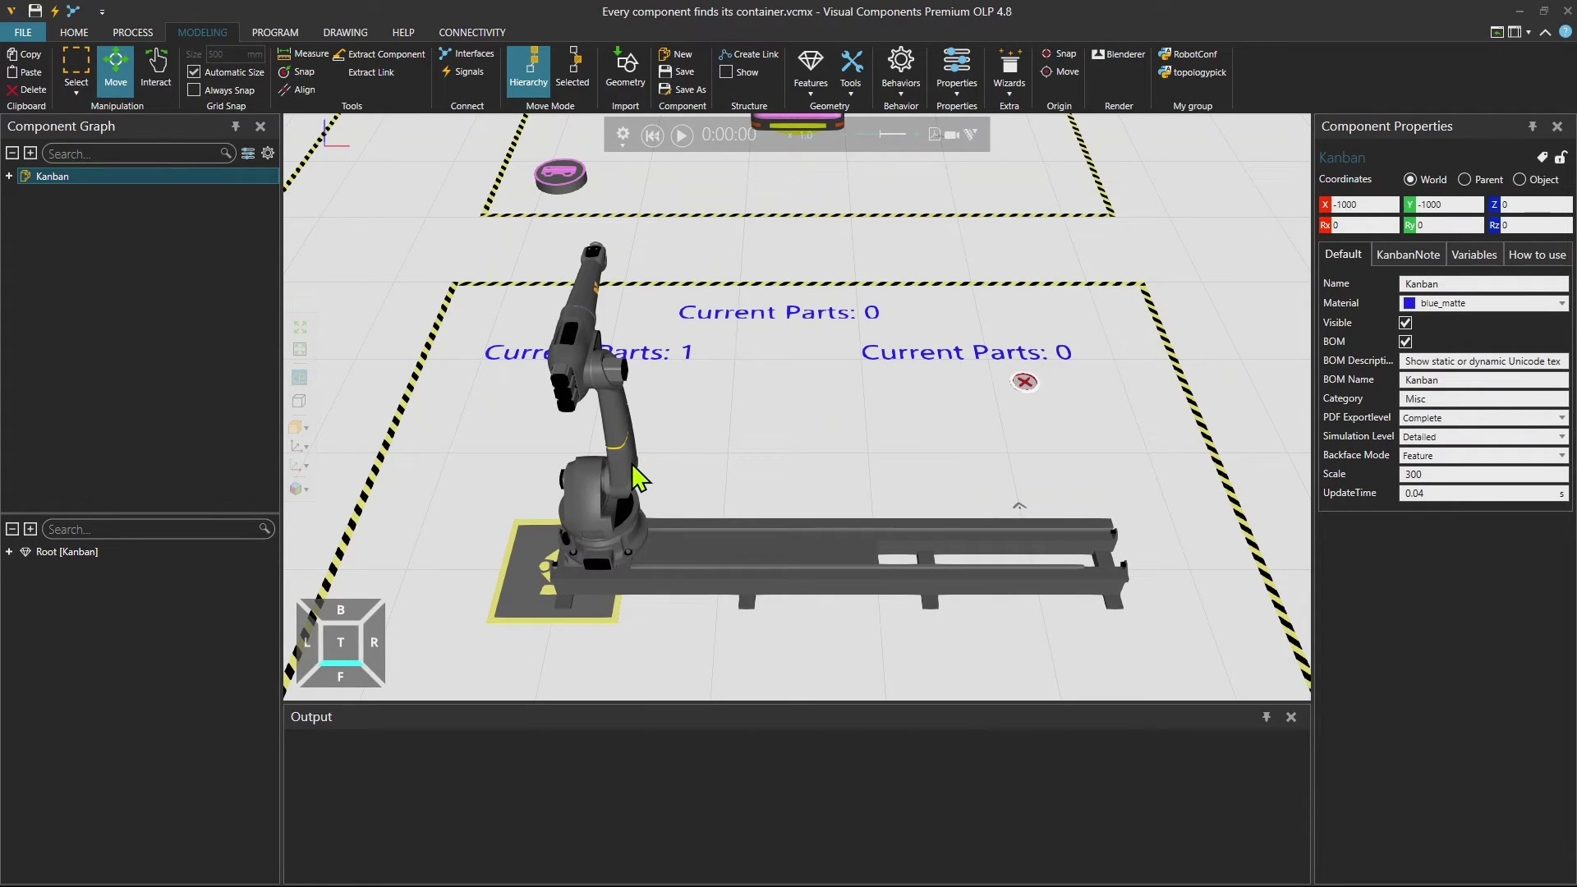
Select the robot and show its mountplate GraspContainer: Capacity 999999, Location Null
click(720, 441)
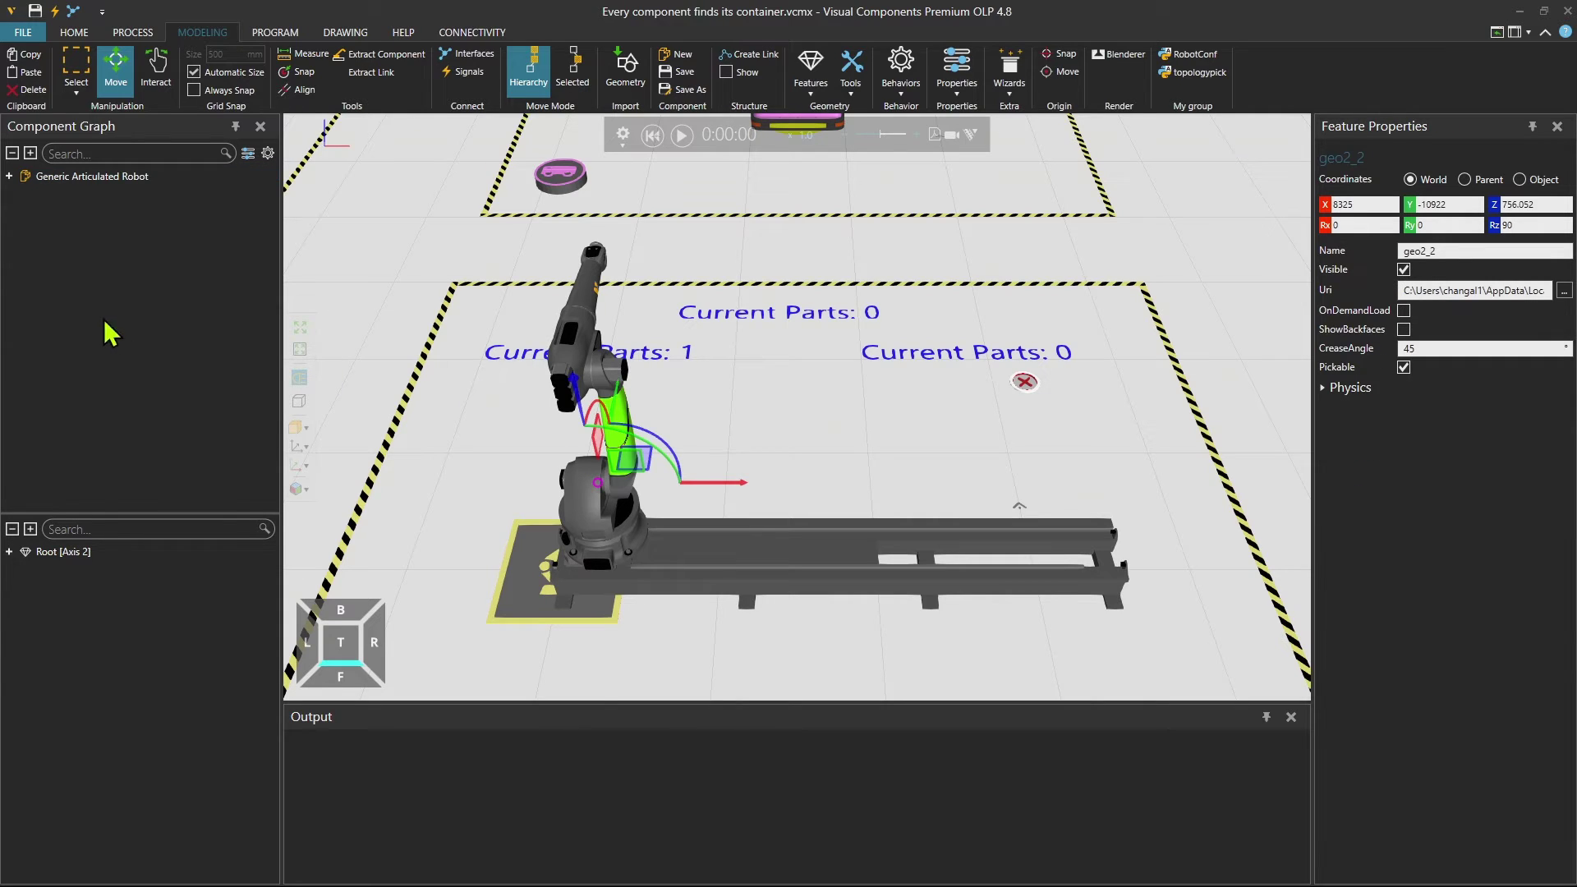
click(32, 154)
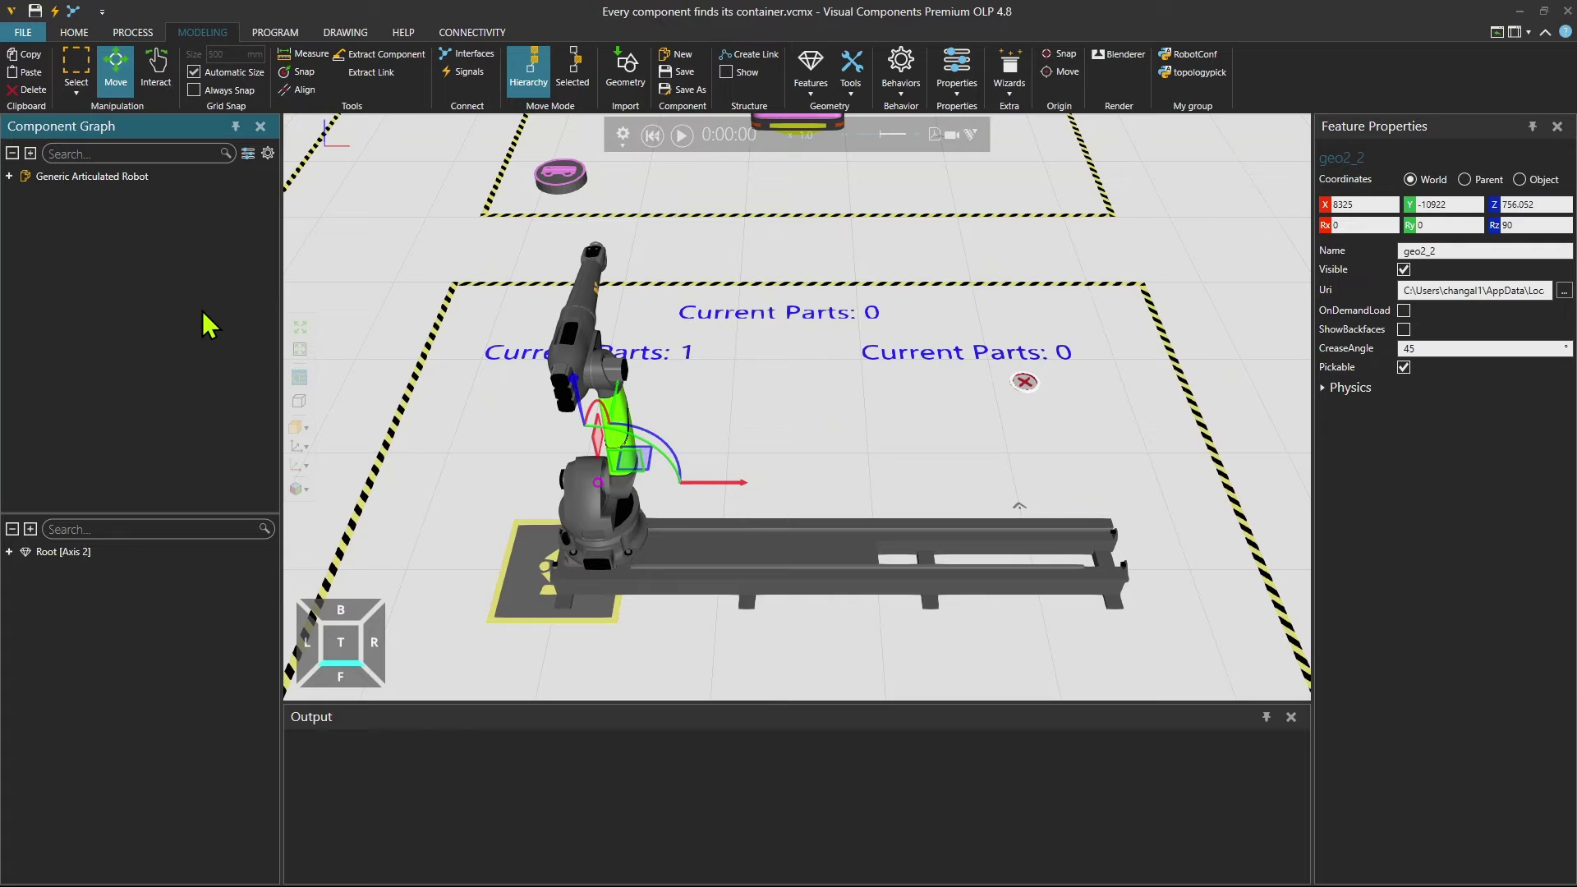
scroll(205, 325, down, 10)
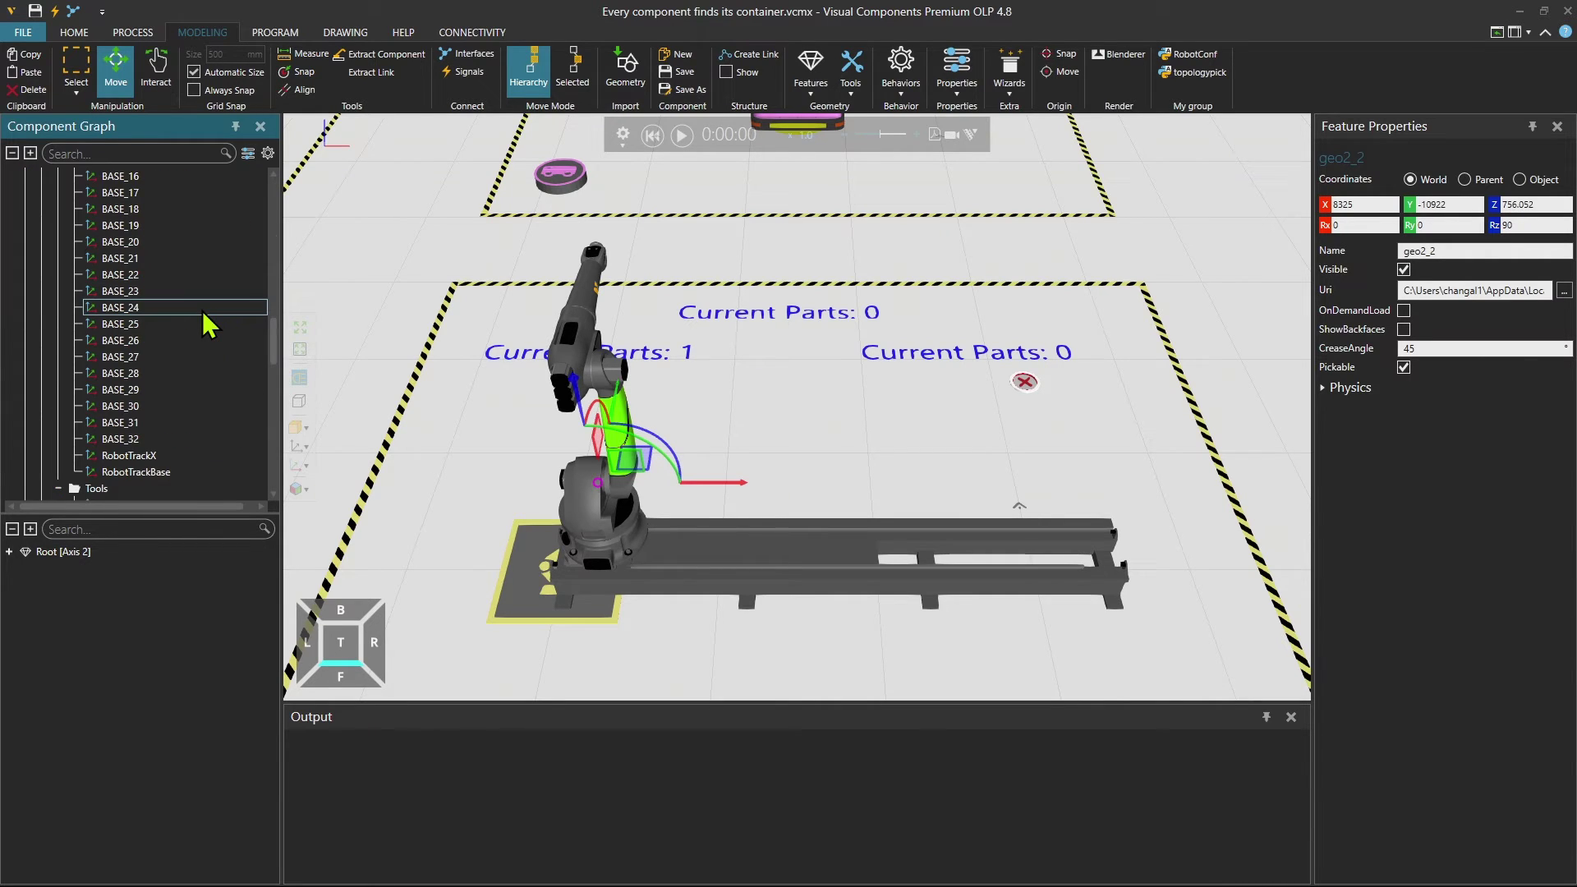
scroll(205, 324, down, 15)
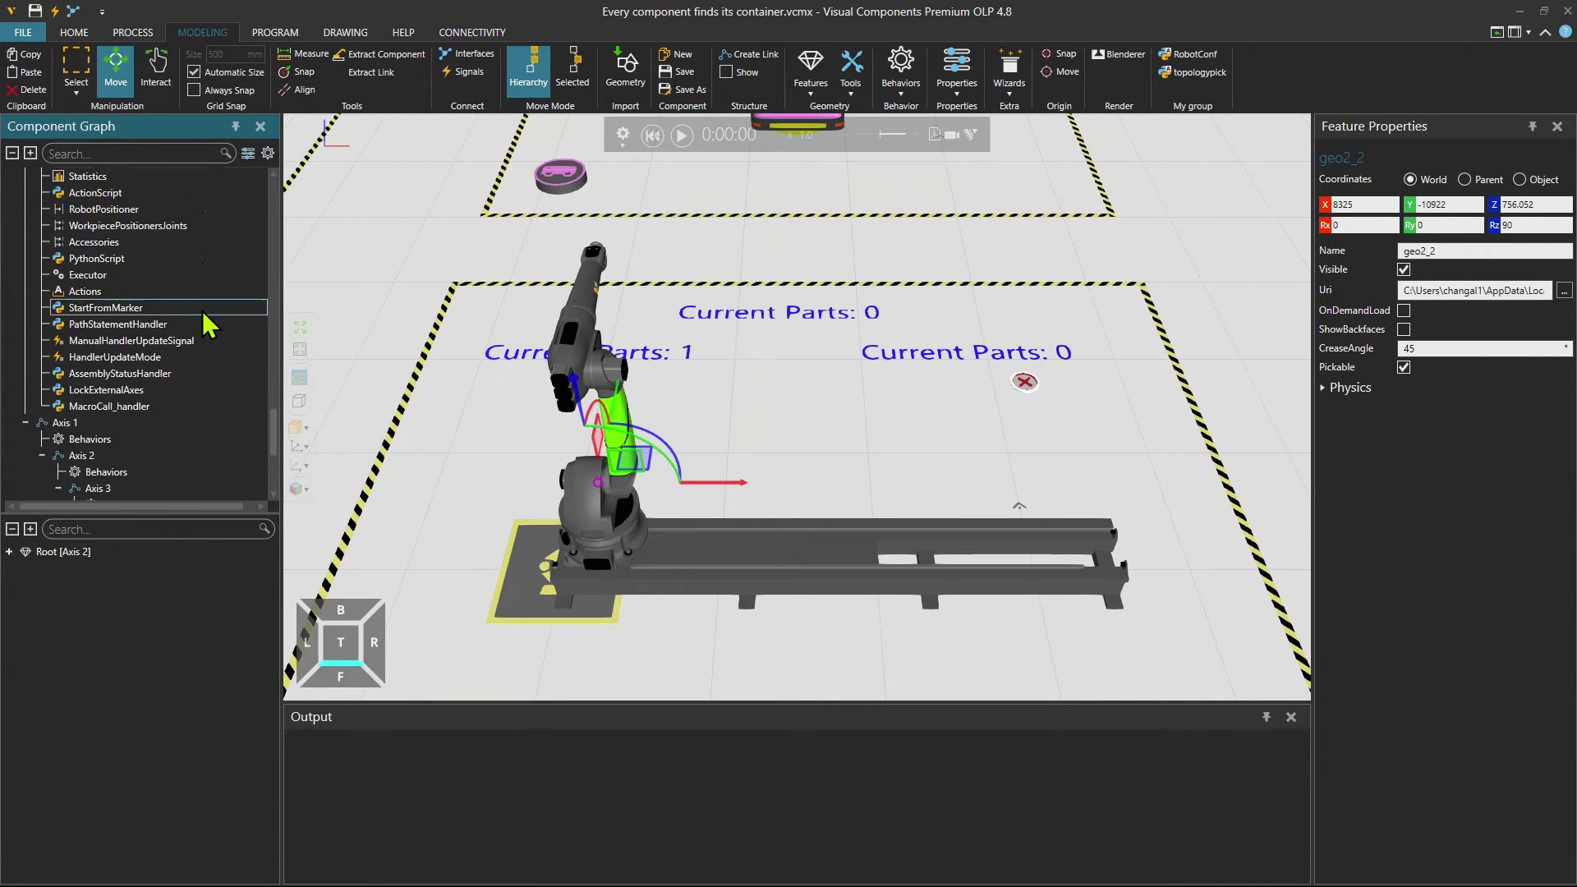
scroll(204, 324, down, 5)
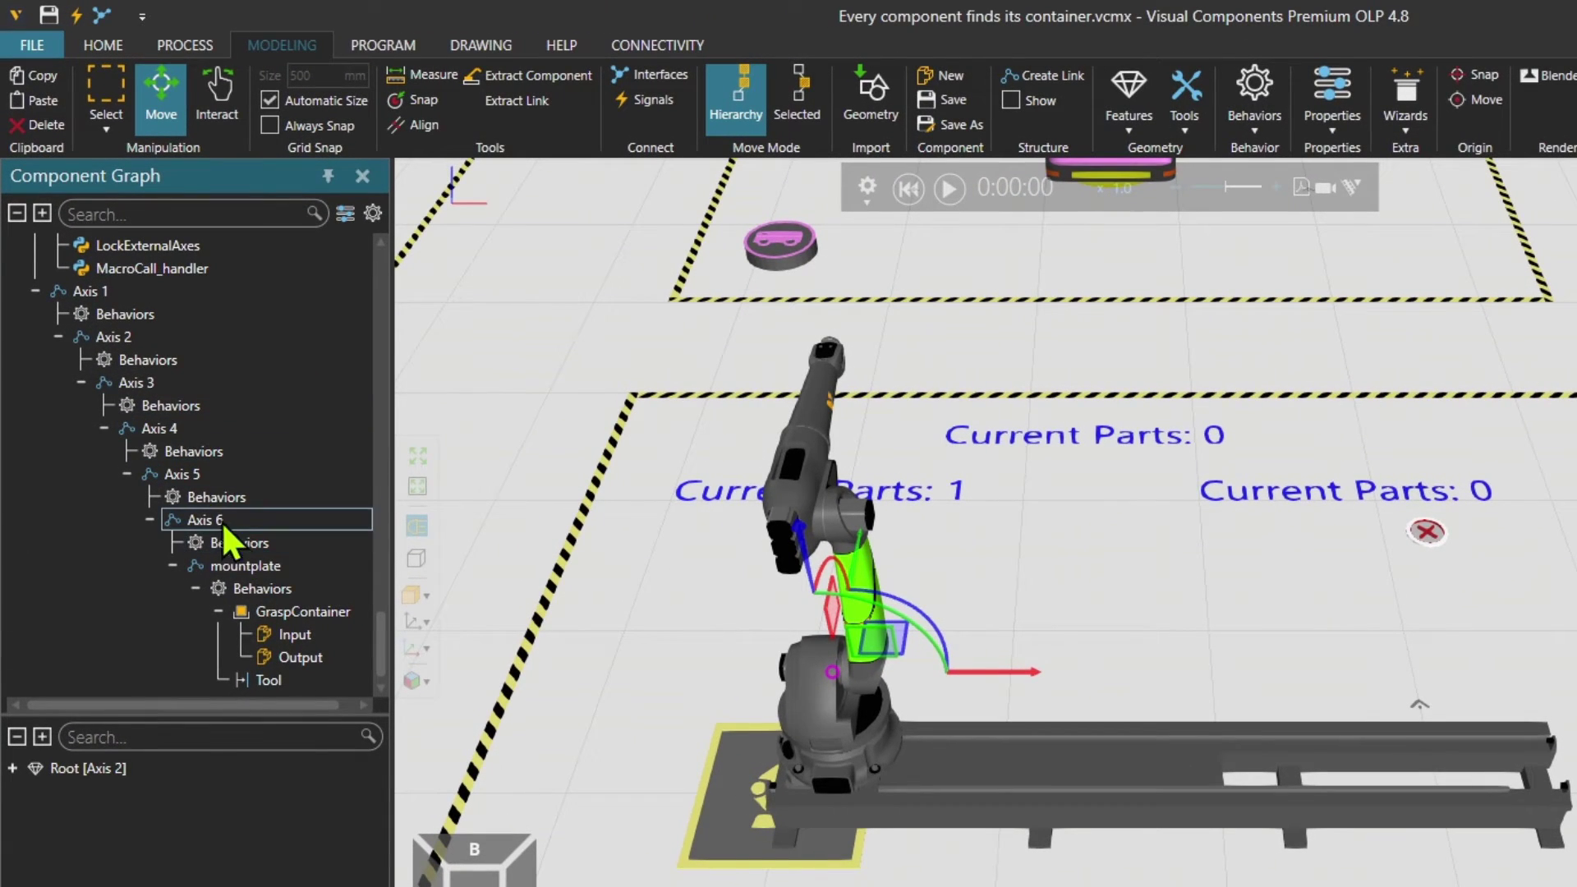
click(257, 565)
click(297, 610)
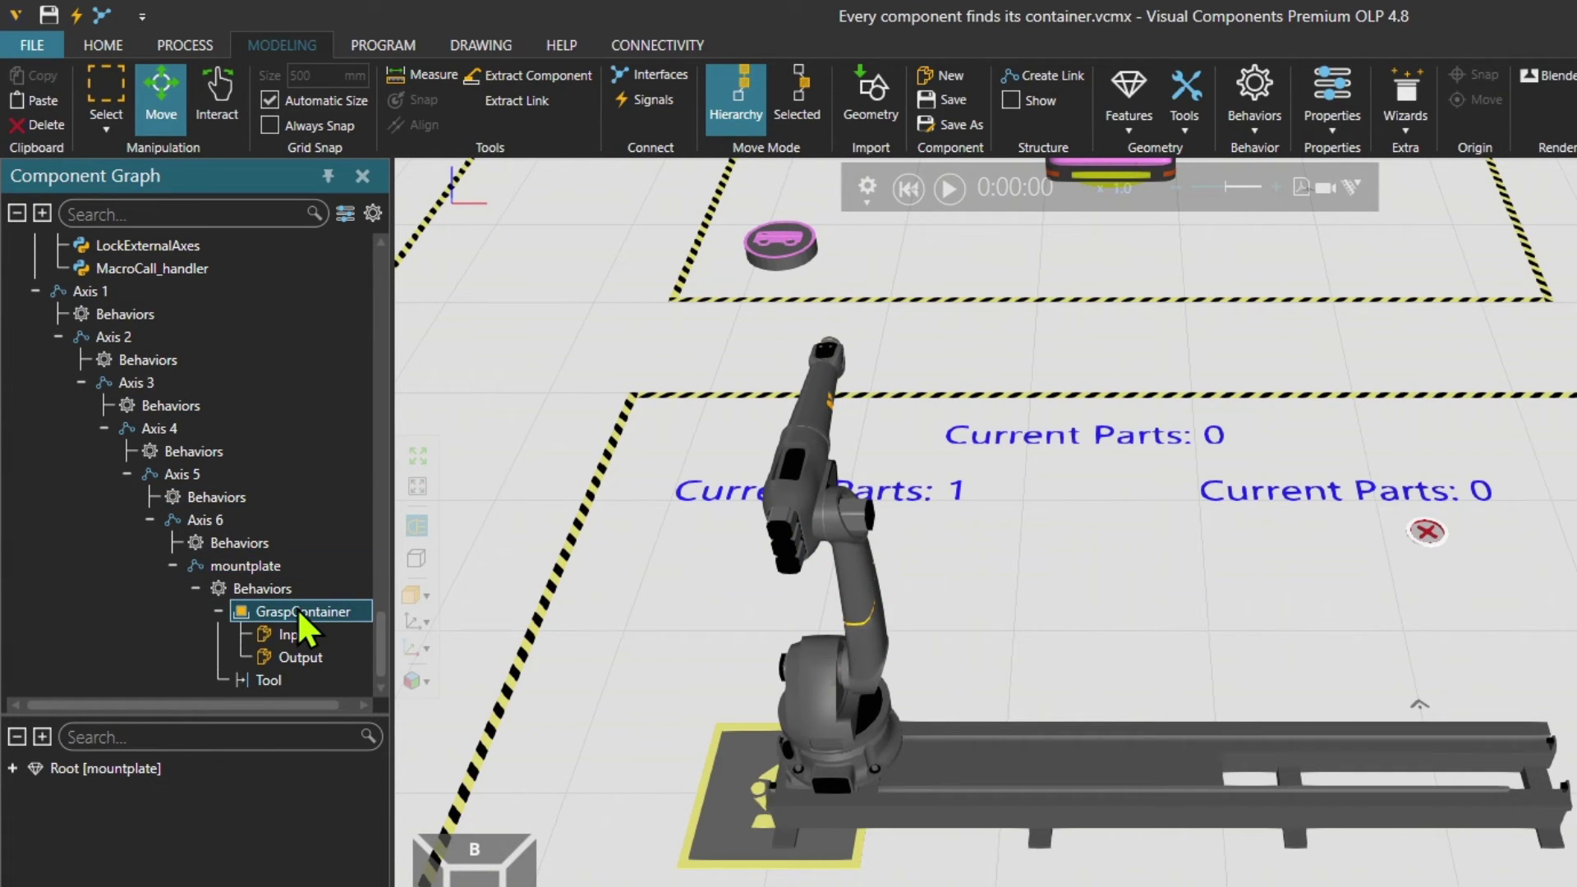
mouse_move(297, 608)
mouse_down()
mouse_move(262, 600)
mouse_move(259, 569)
mouse_move(304, 613)
mouse_up()
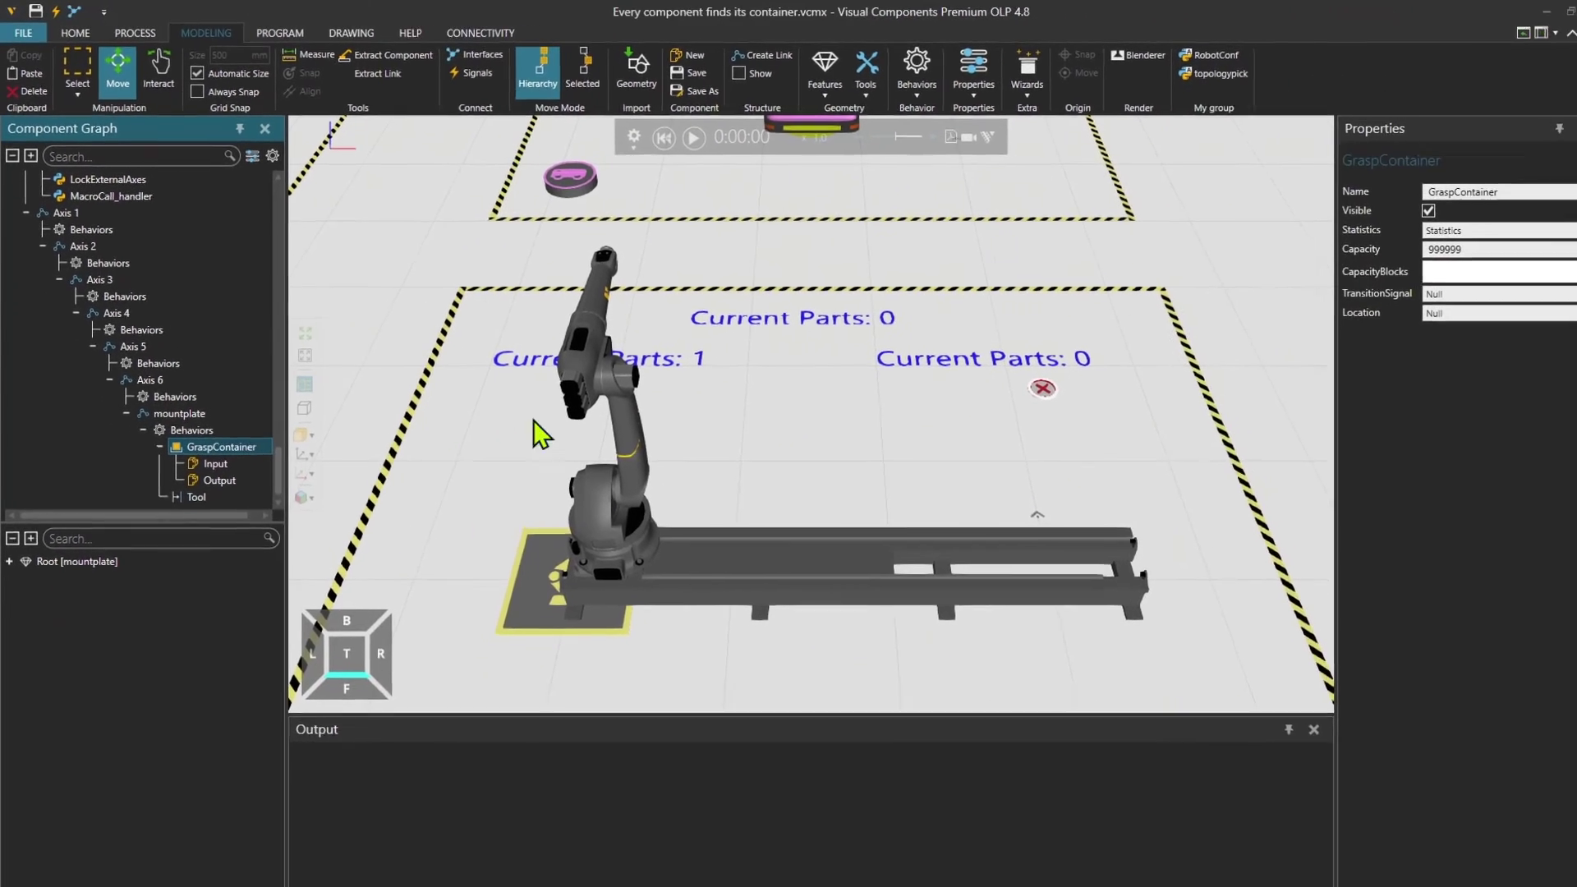
Run the conveyor cell at x 1.7 speed until it counts 3 parts, then reset to 0:00:00
scroll(503, 425, down, 3)
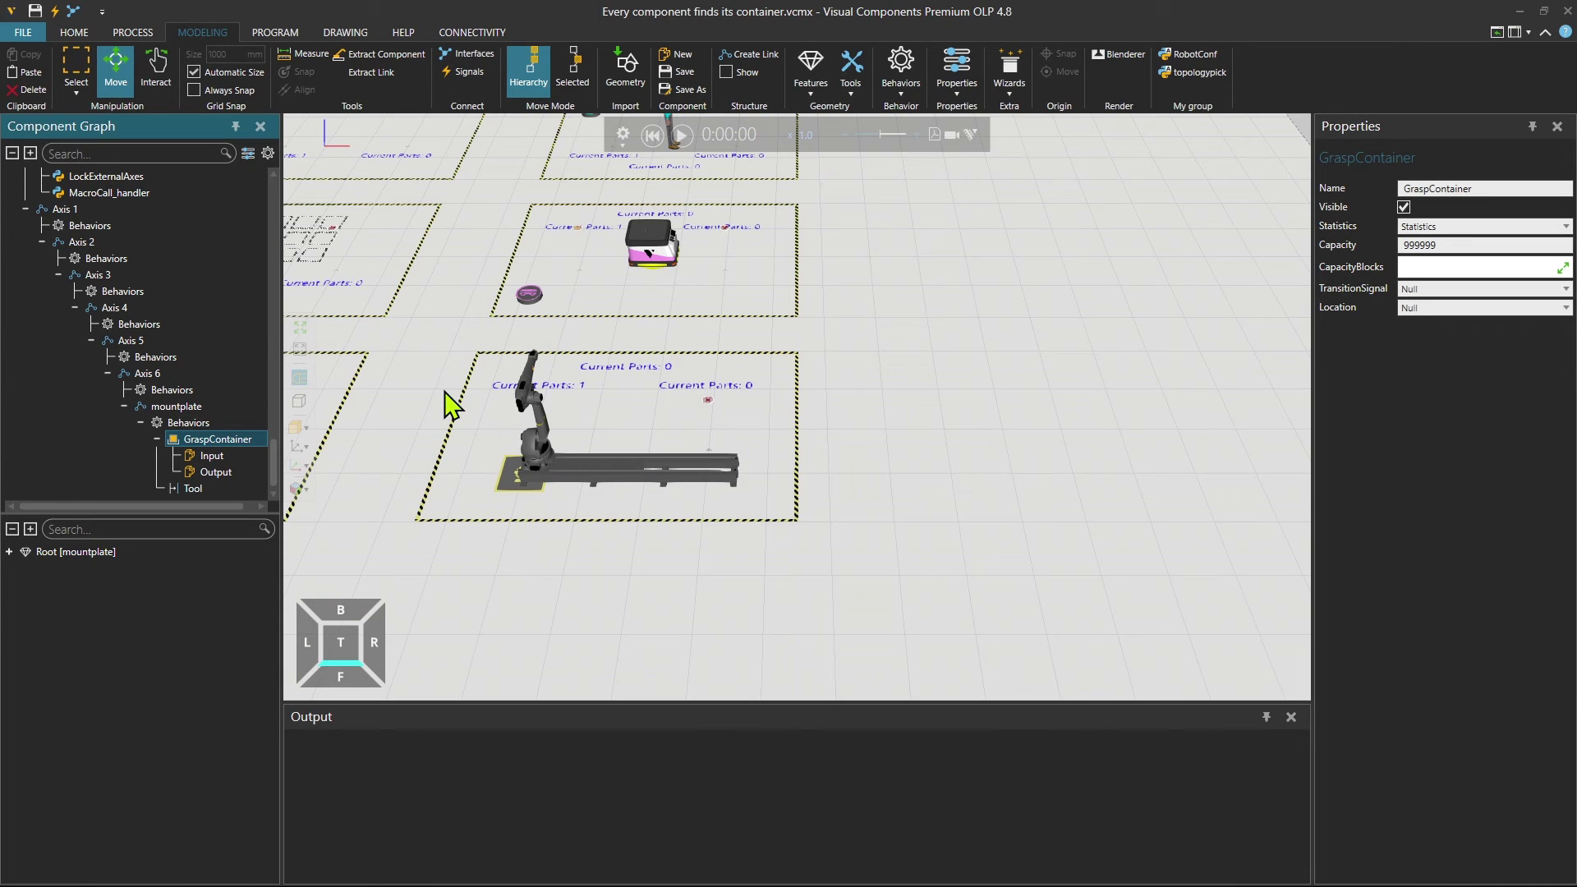
ctrl+right_drag(451, 397, 869, 397)
scroll(612, 427, up, 2)
scroll(616, 427, up, 2)
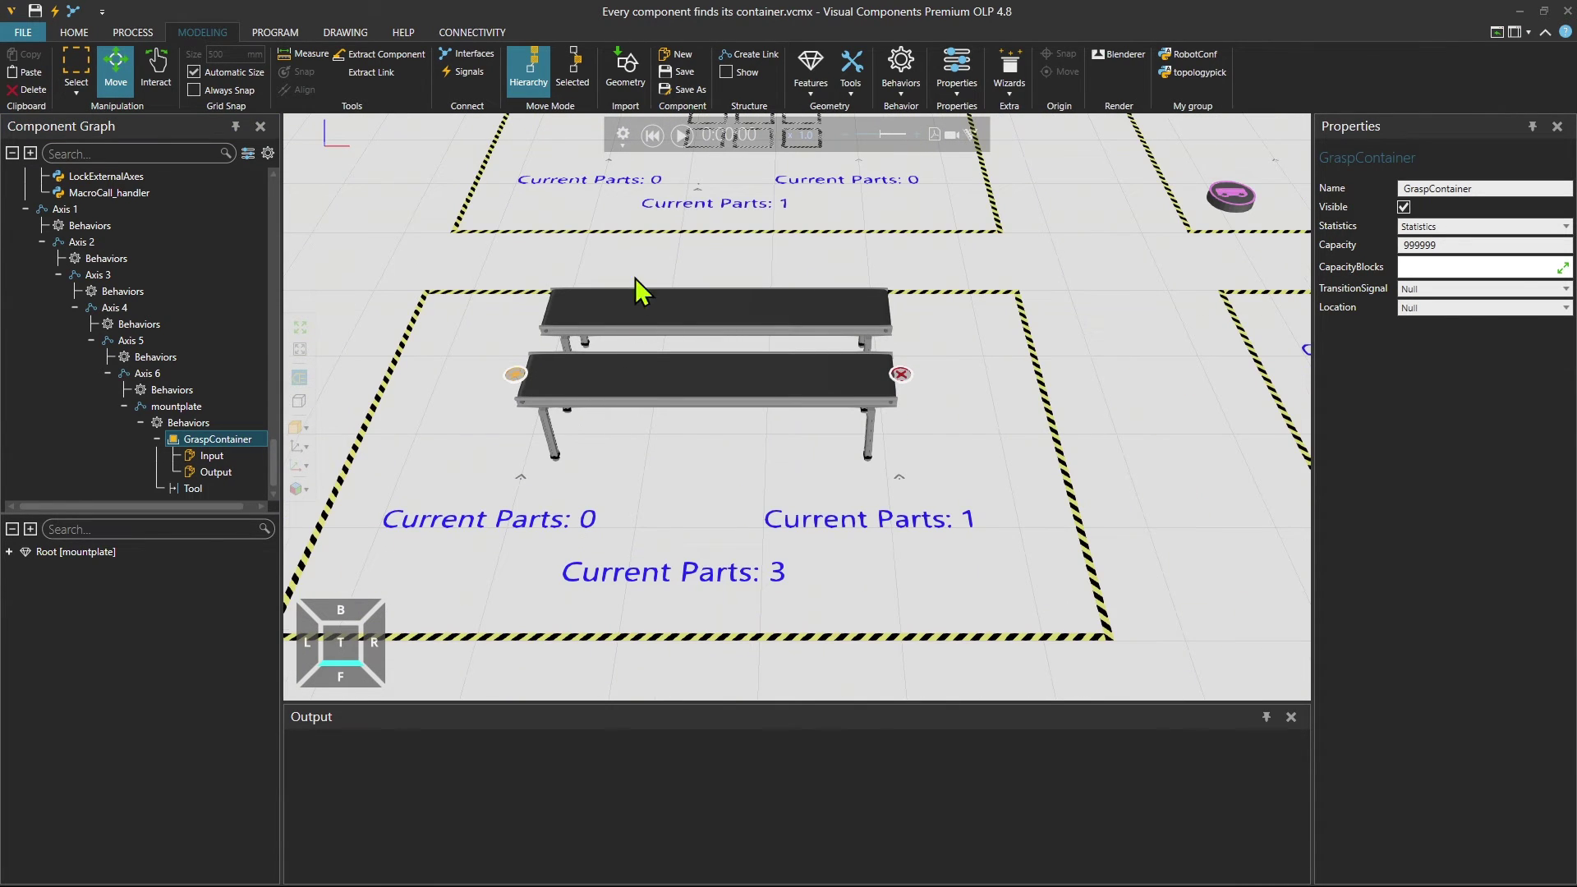
click(682, 134)
scroll(623, 386, up, 2)
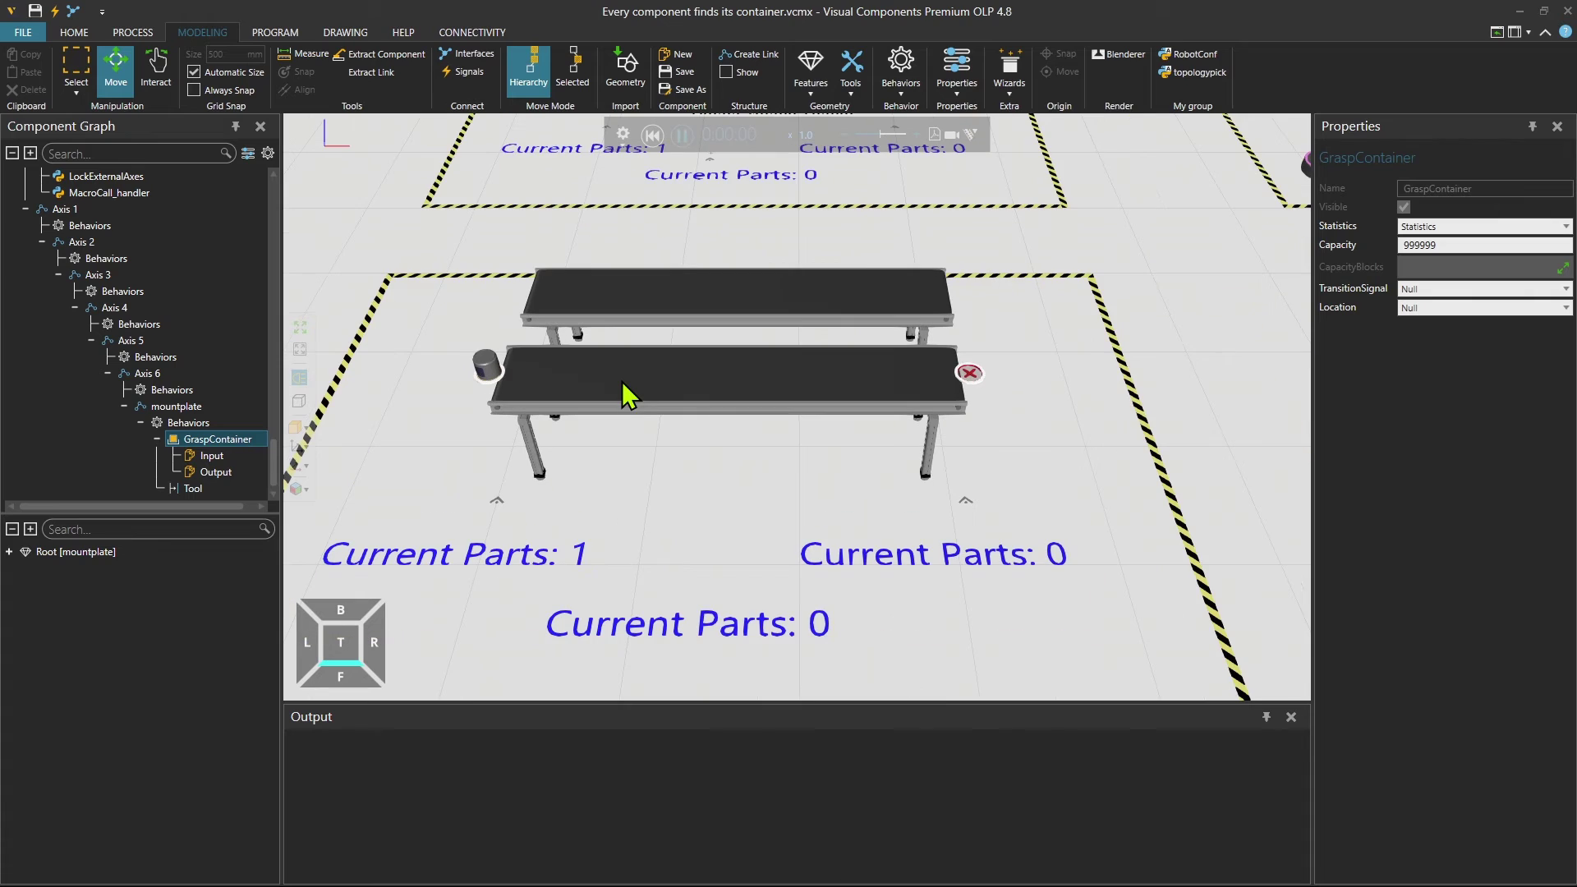
click(917, 134)
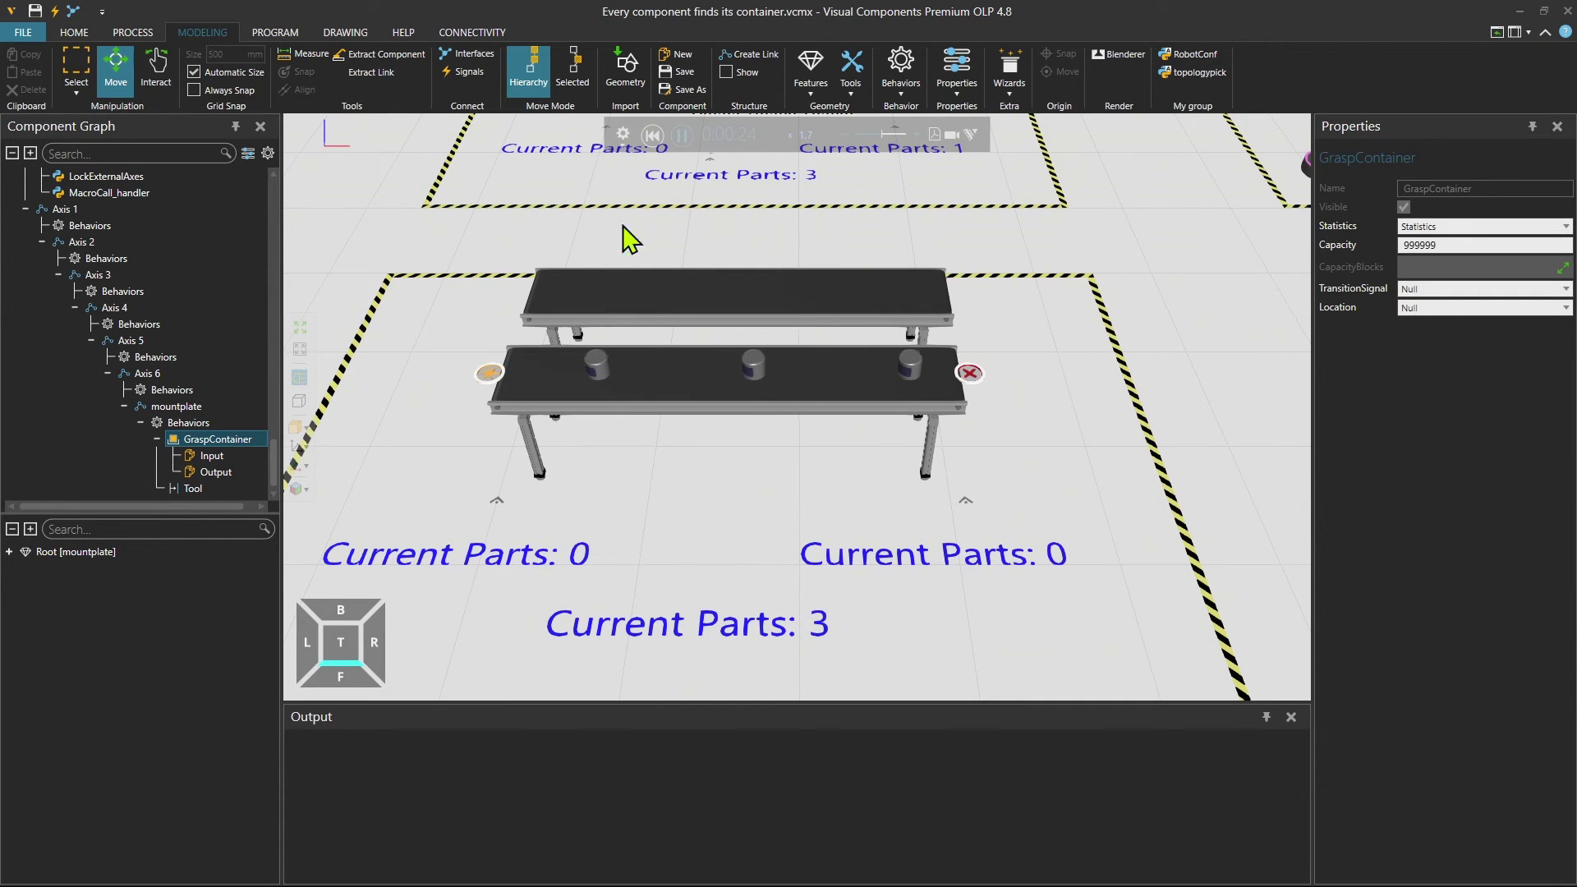
click(650, 143)
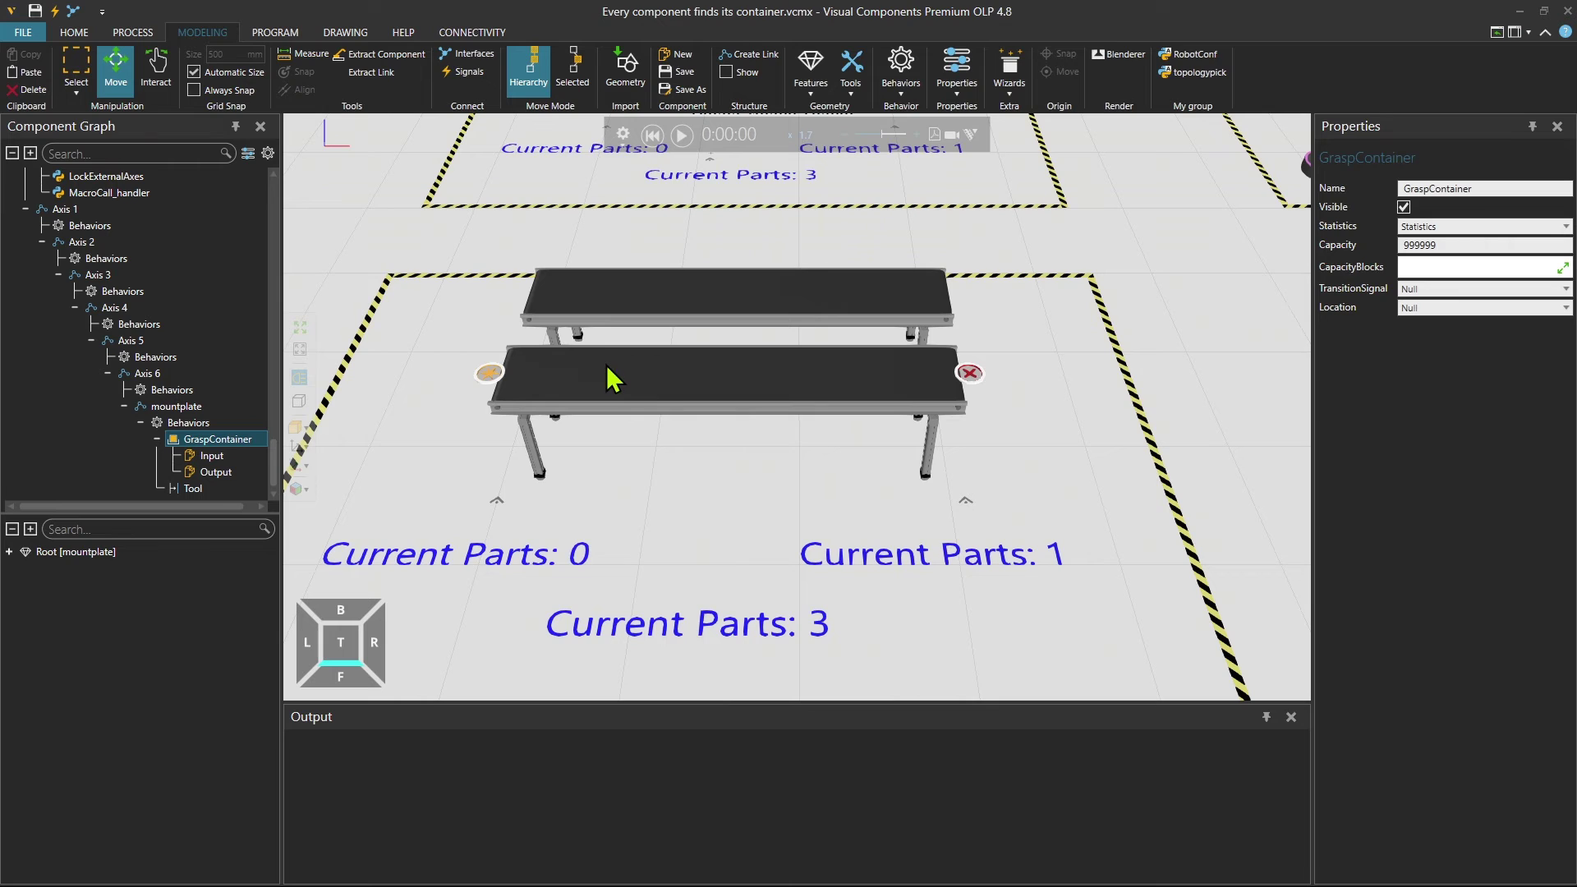
Select the blue conveyor, expand its component tree, and open then close the Behaviors gallery
click(626, 436)
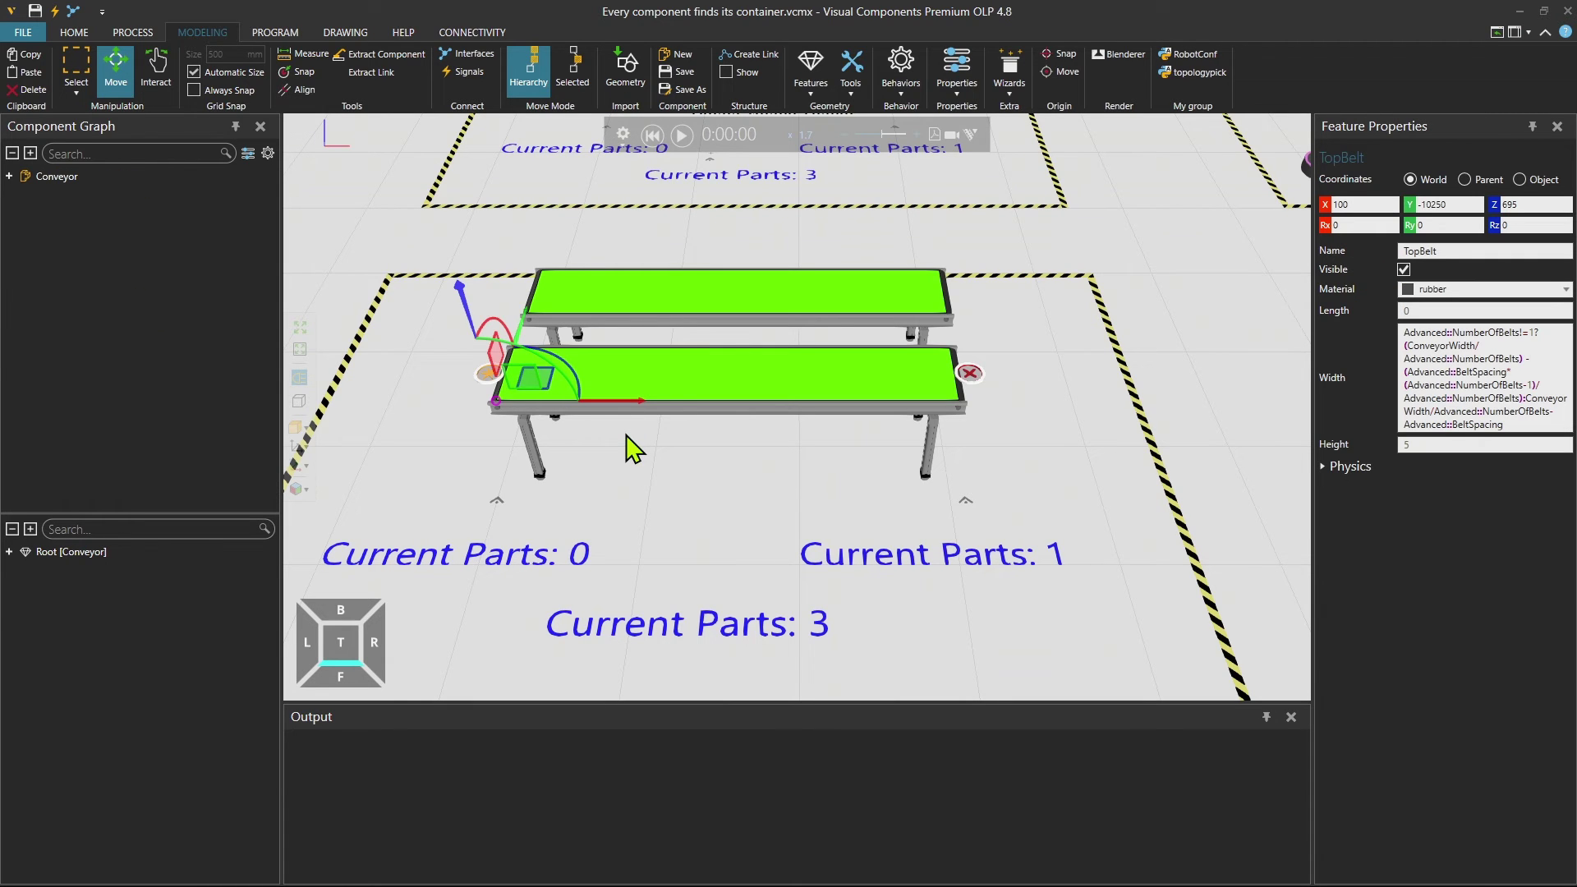
click(31, 156)
scroll(123, 329, down, 8)
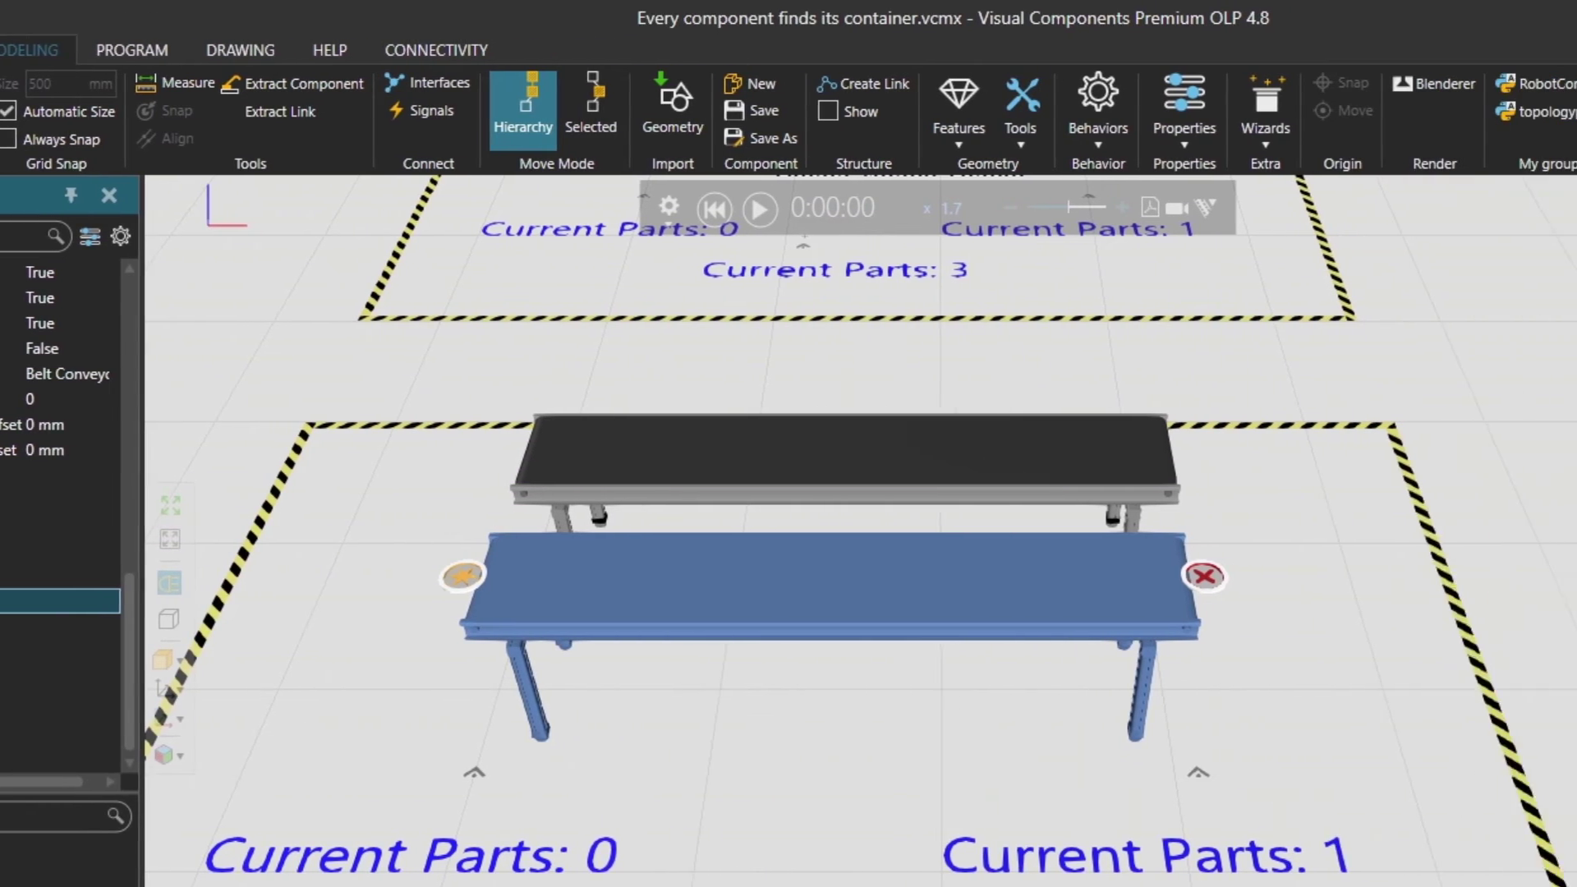
click(1397, 120)
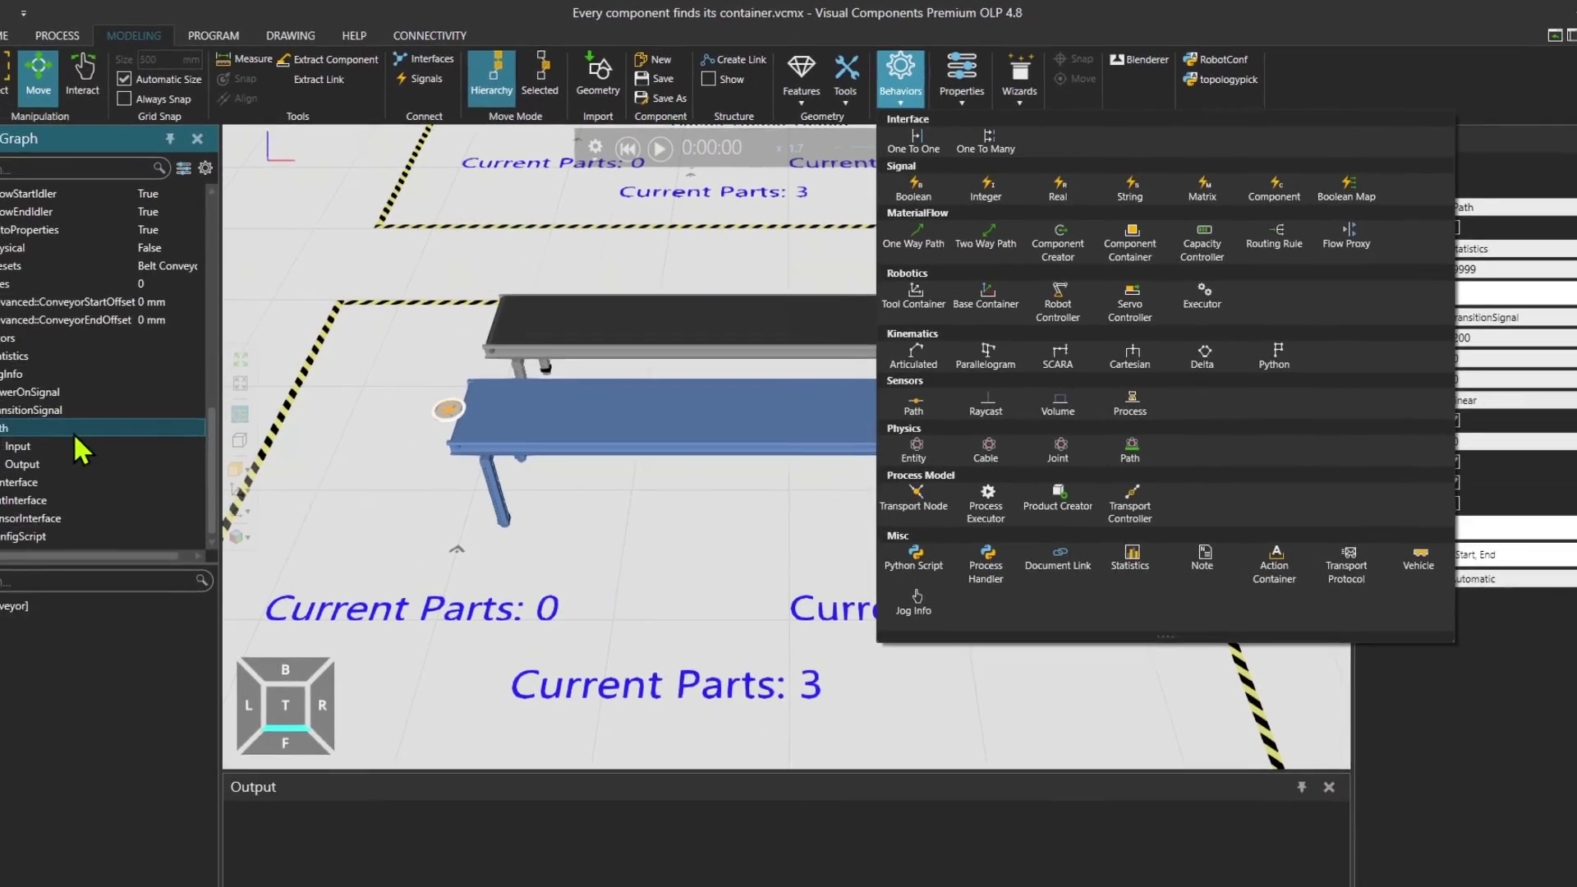
click(1011, 345)
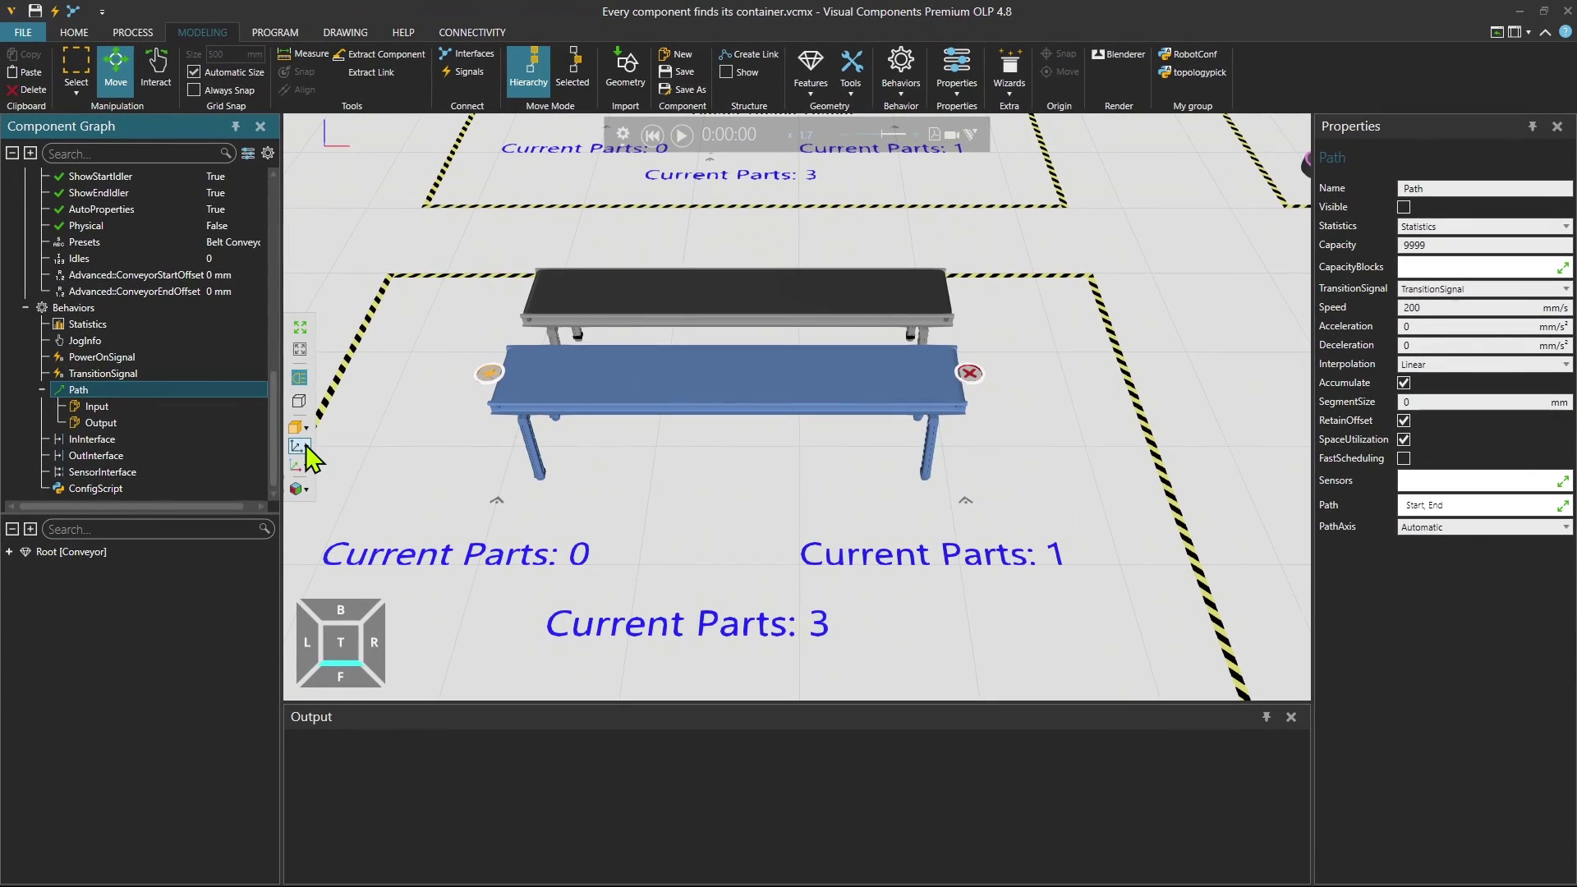
Show the component coordinate frames and move in close to the black conveyor's start
click(300, 446)
scroll(518, 394, up, 3)
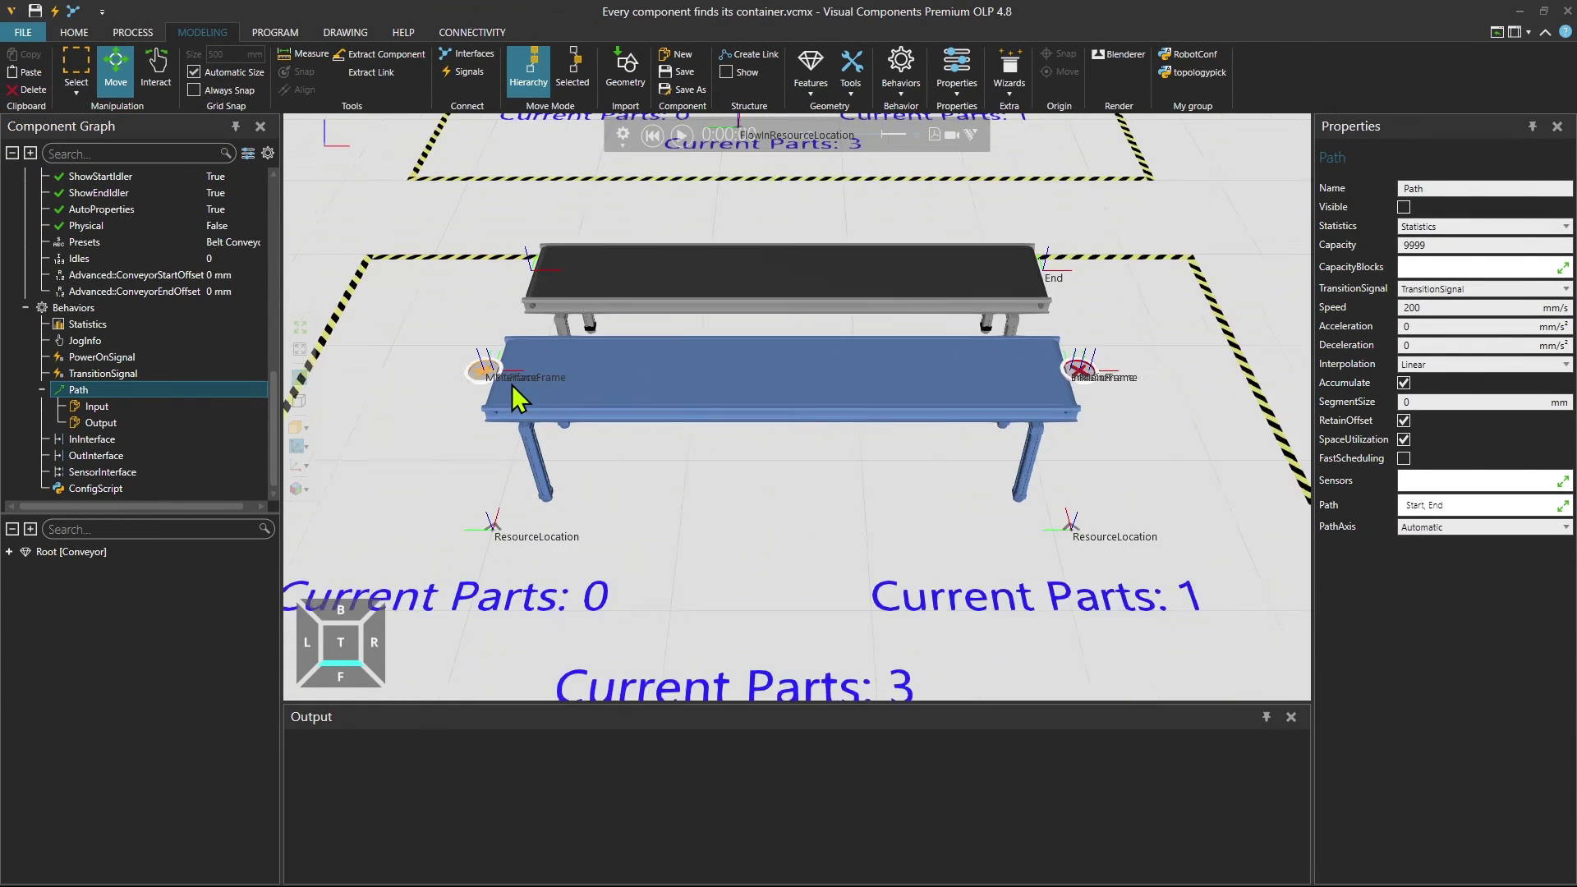
ctrl+right_drag(501, 282, 892, 500)
scroll(513, 361, up, 5)
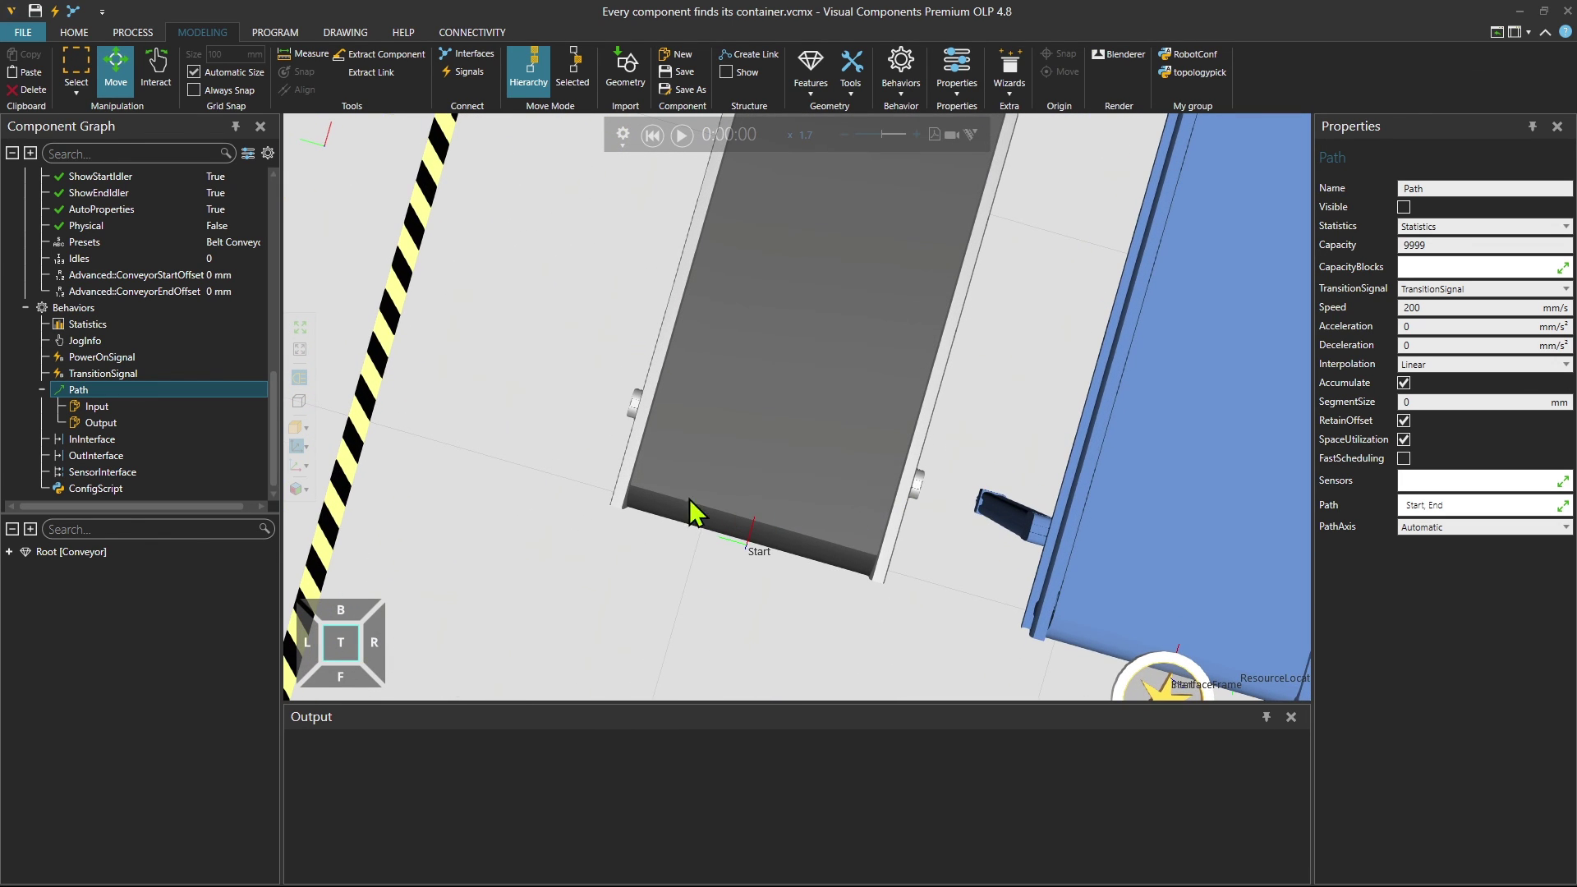
right_drag(972, 454, 978, 416)
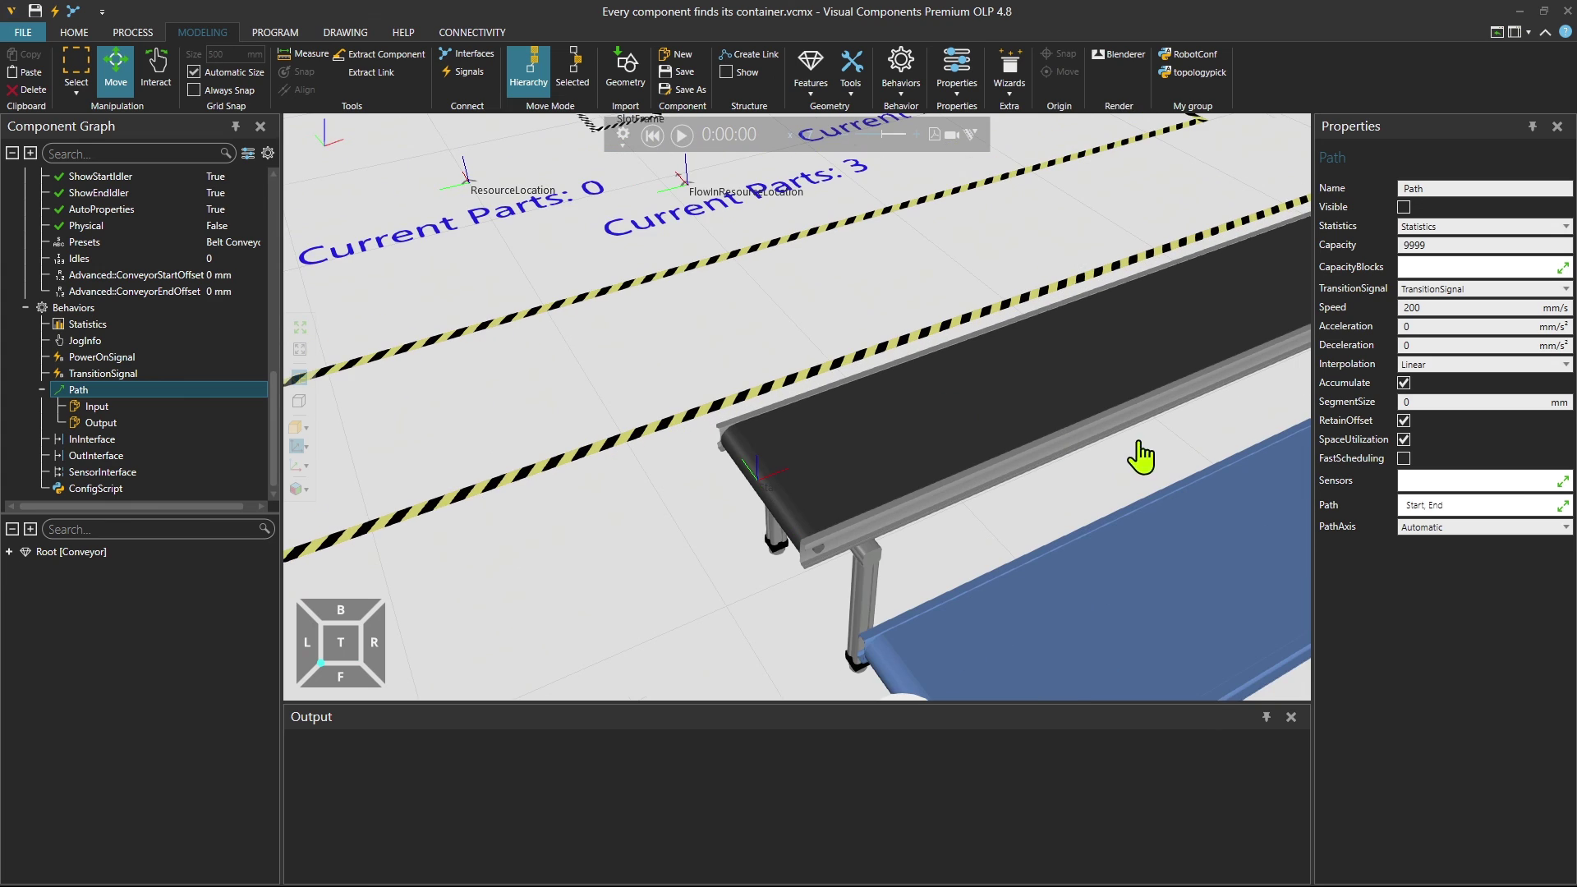
Follow the black conveyor to its End frame, then view both conveyors and the part counters
ctrl+right_drag(1140, 456, 616, 528)
scroll(990, 334, up, 3)
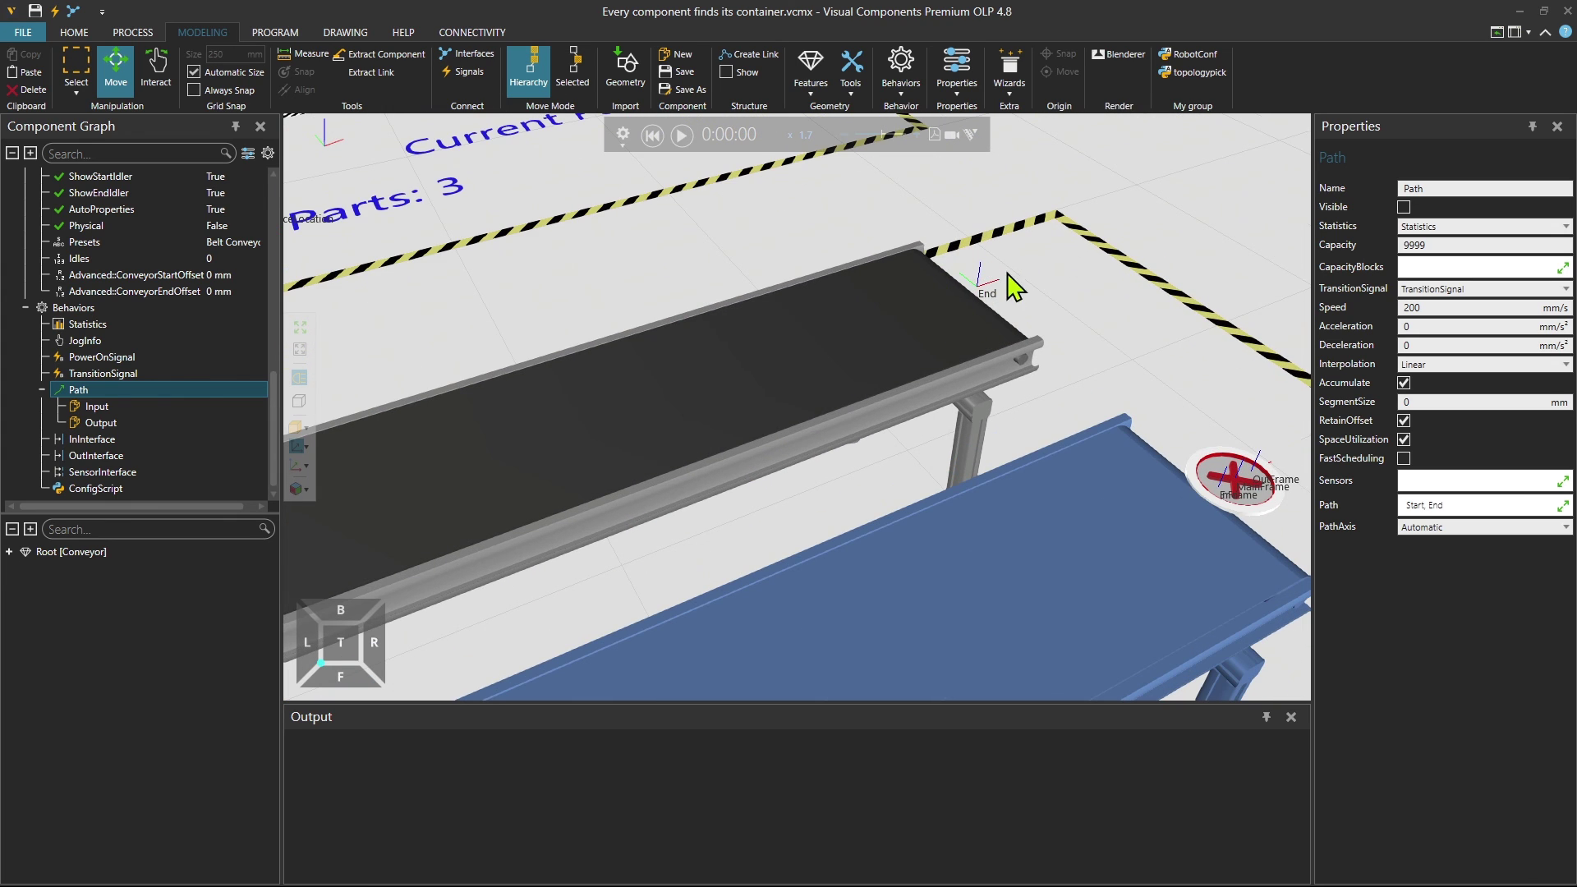
scroll(950, 323, down, 5)
right_drag(858, 369, 848, 402)
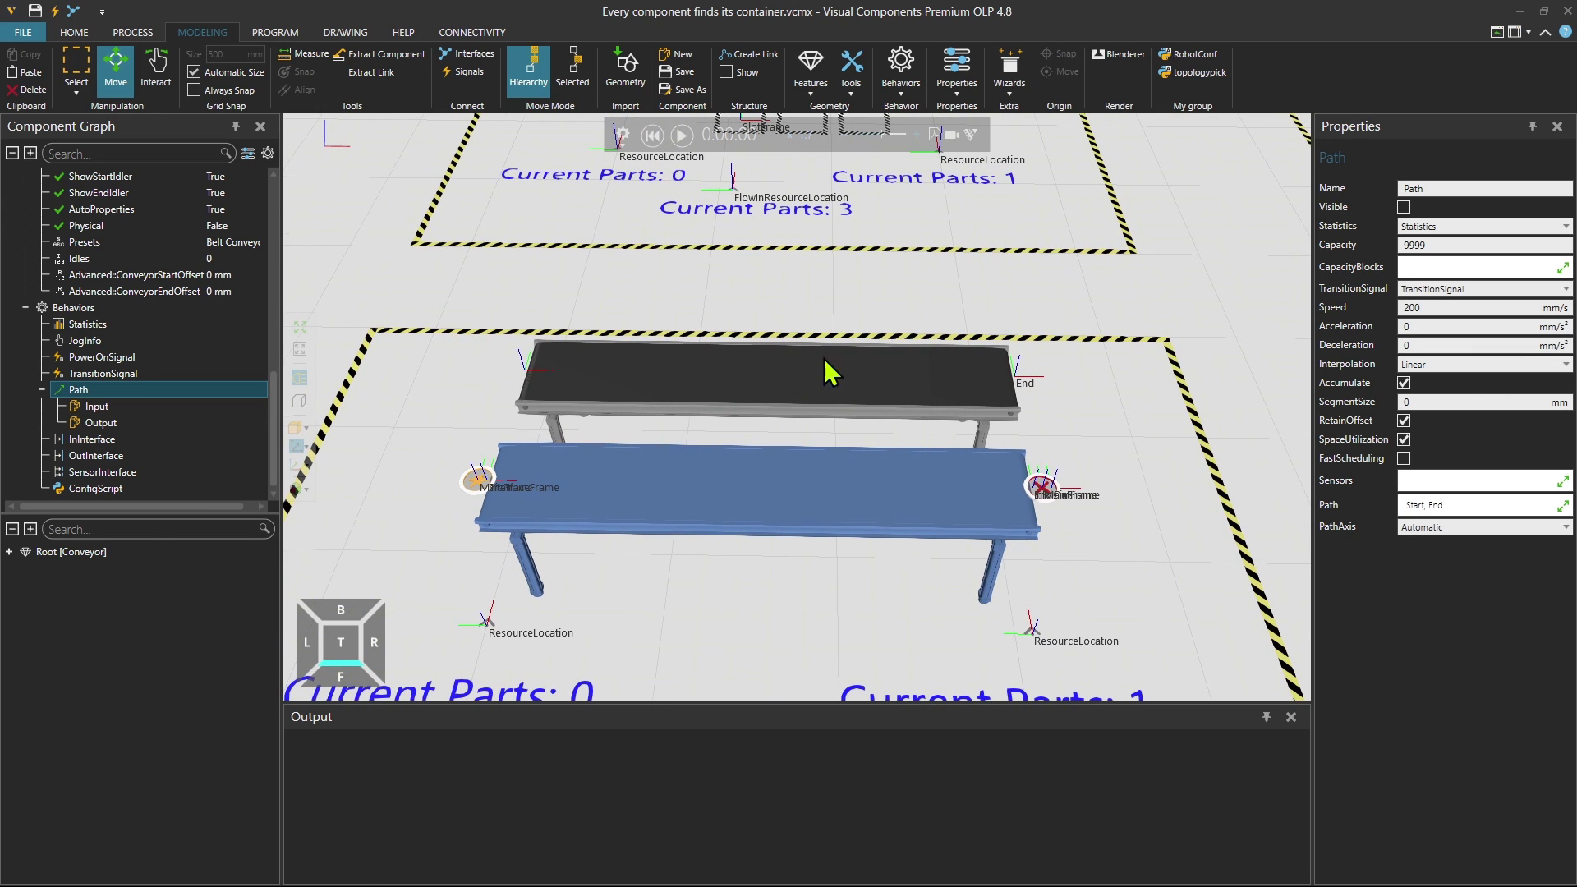
right_drag(744, 631, 763, 516)
scroll(770, 470, down, 3)
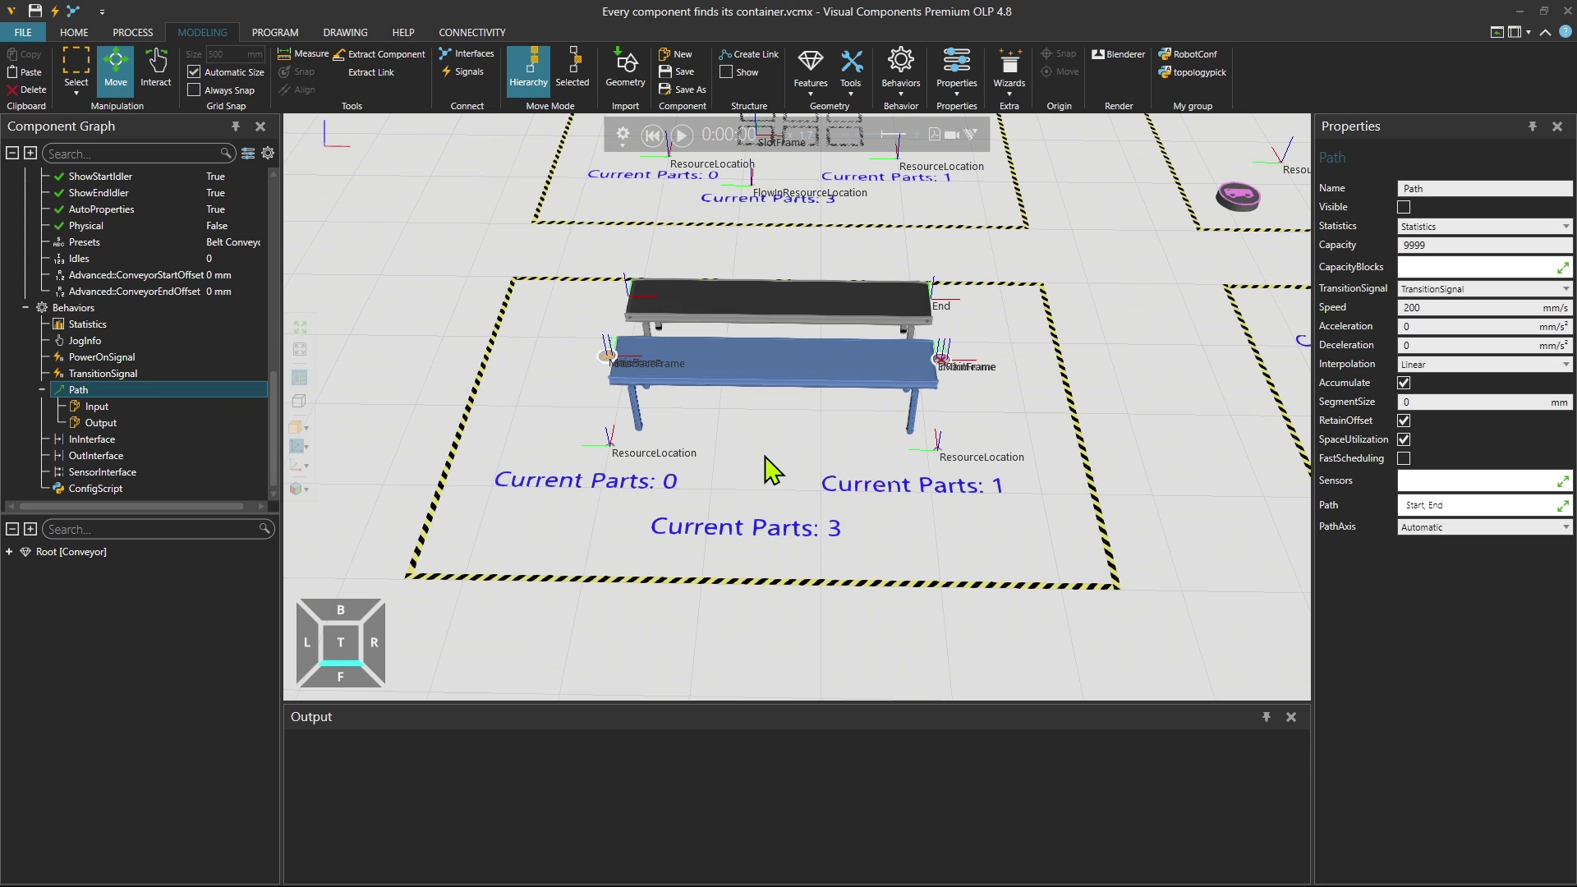
Switch to the first saved camera View showing all cells, then clear the selection
click(300, 490)
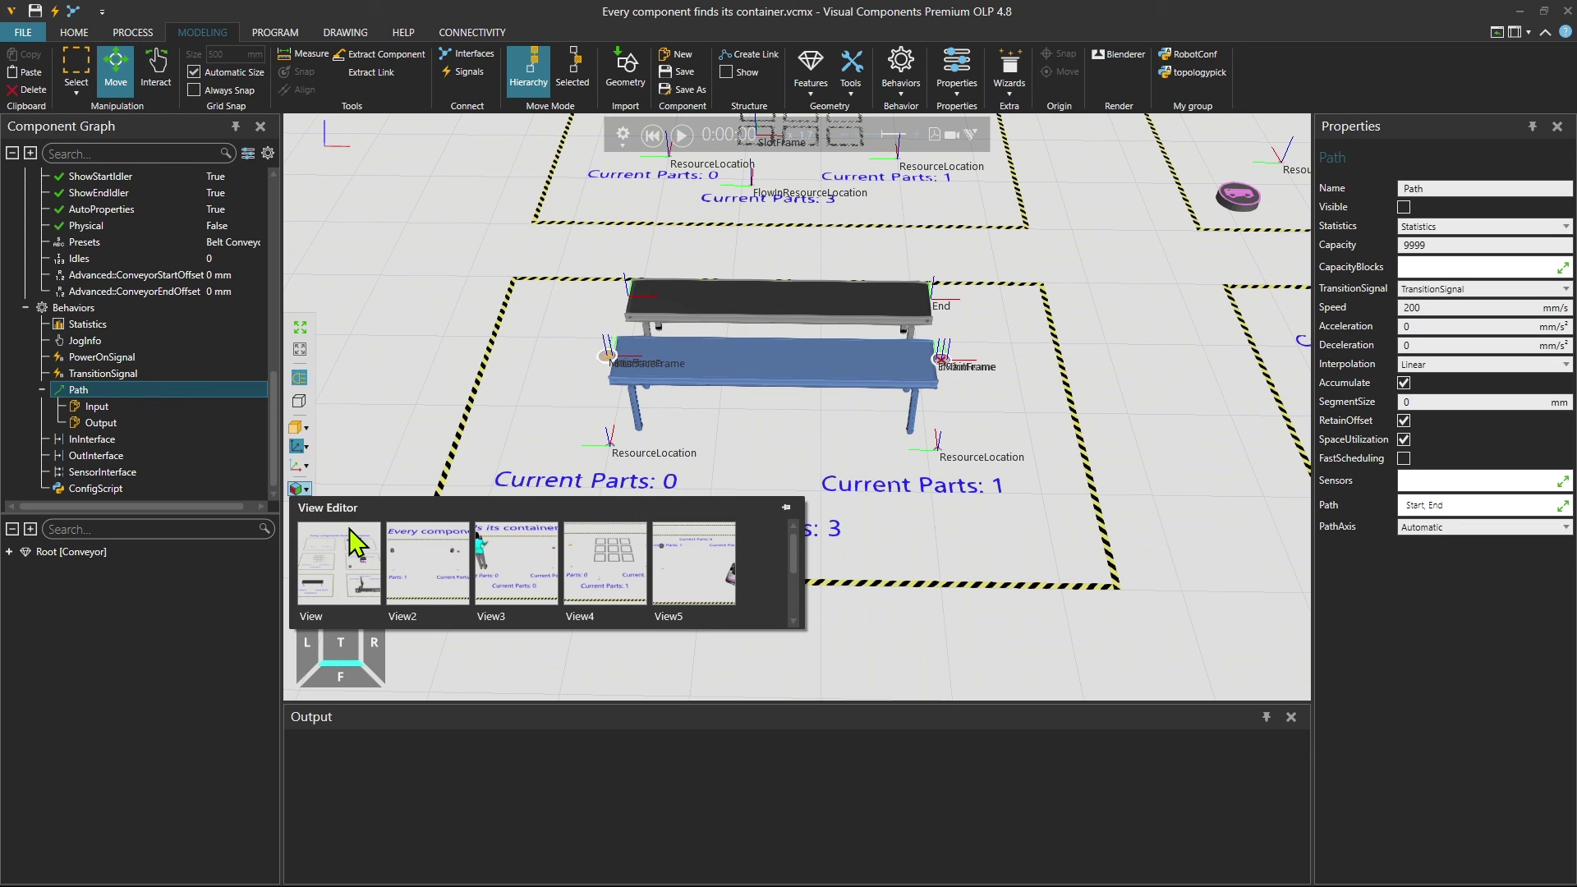
click(355, 555)
click(826, 398)
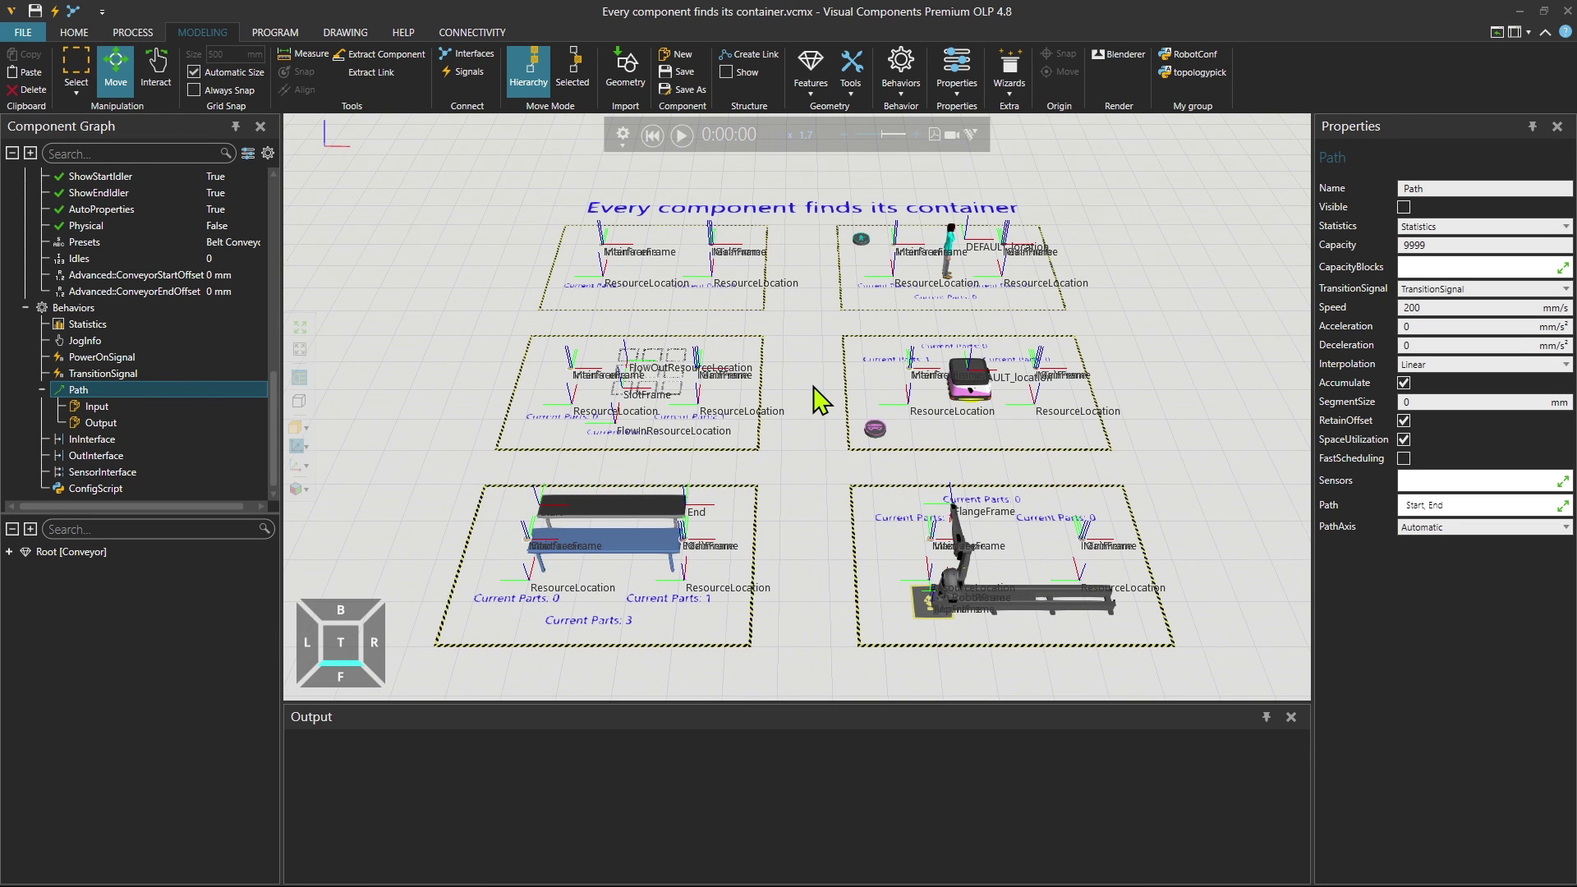